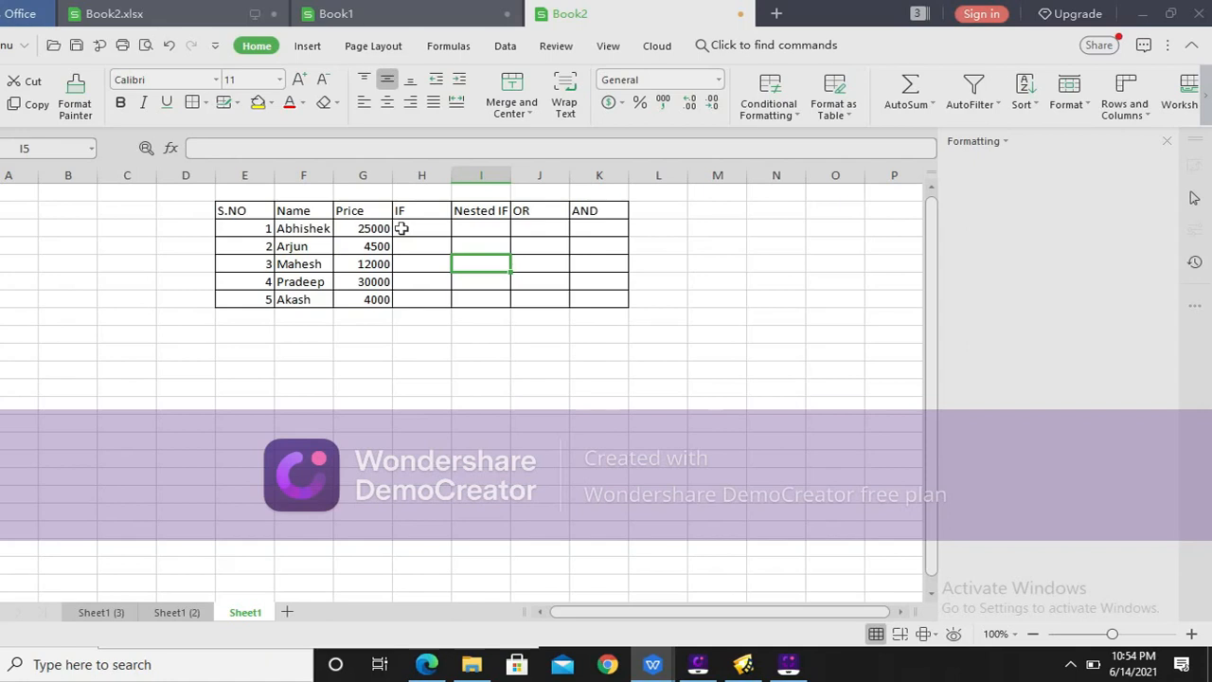
# Enter the formula =IF(G3>5000,"10%",0) in cell H3 of the IF column.
pyautogui.click(401, 228)
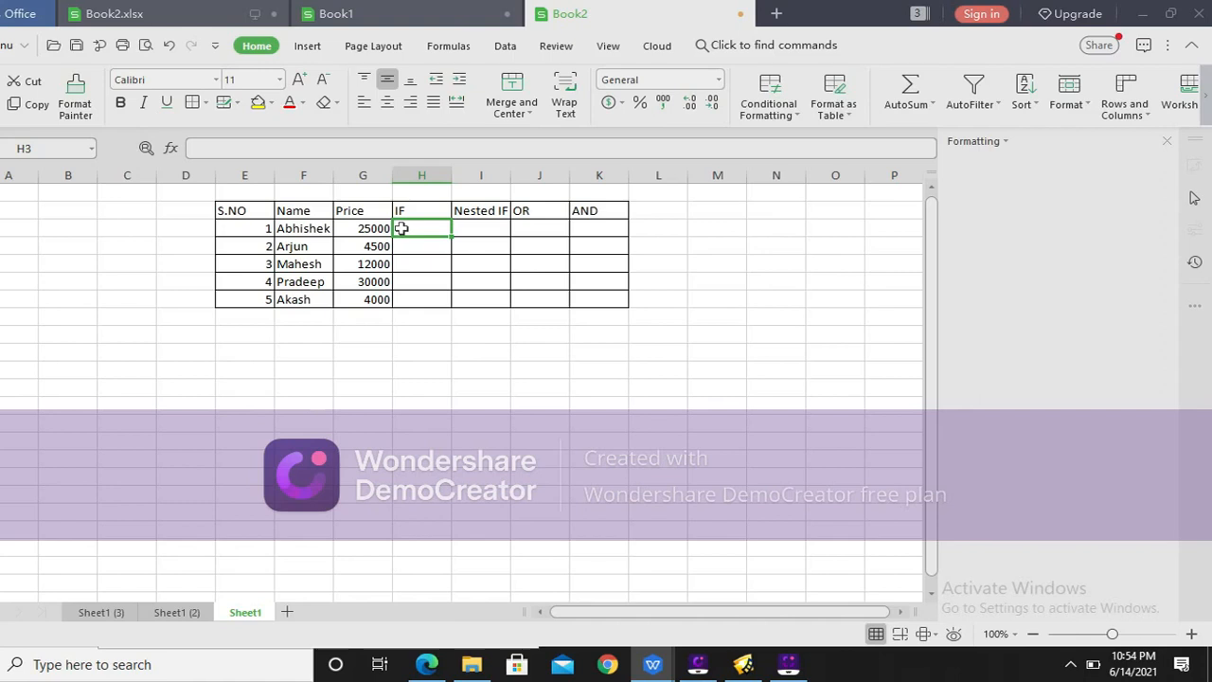
pyautogui.write('=')
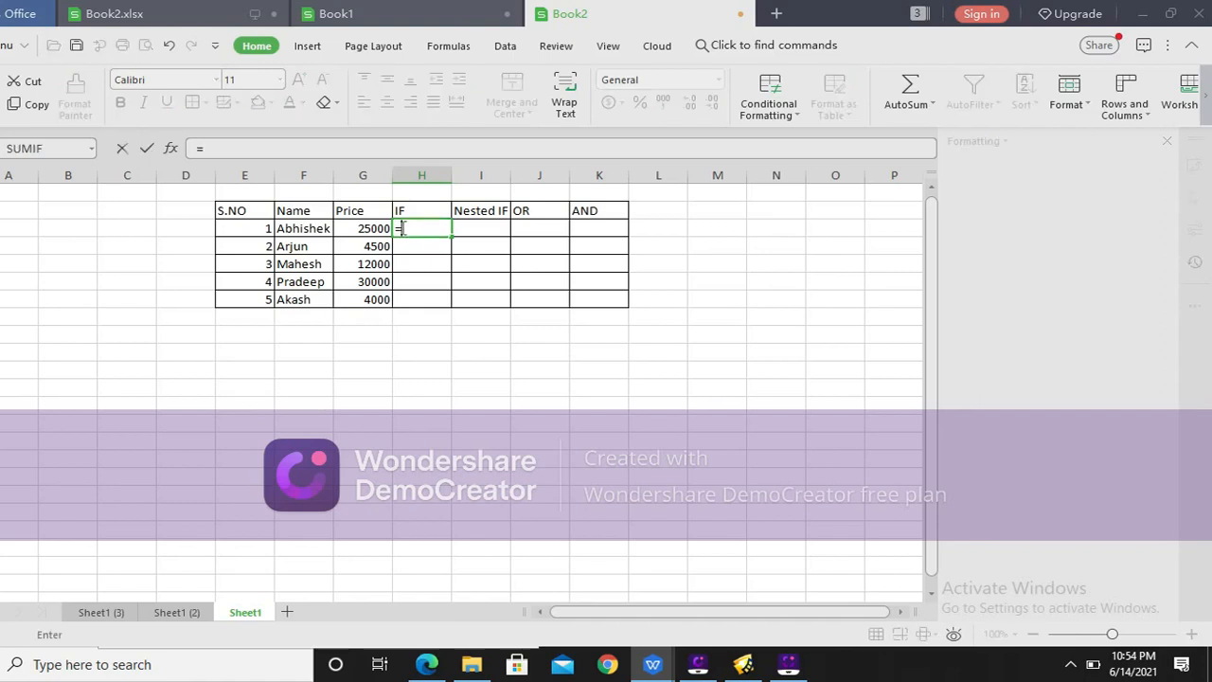
pyautogui.write('IF')
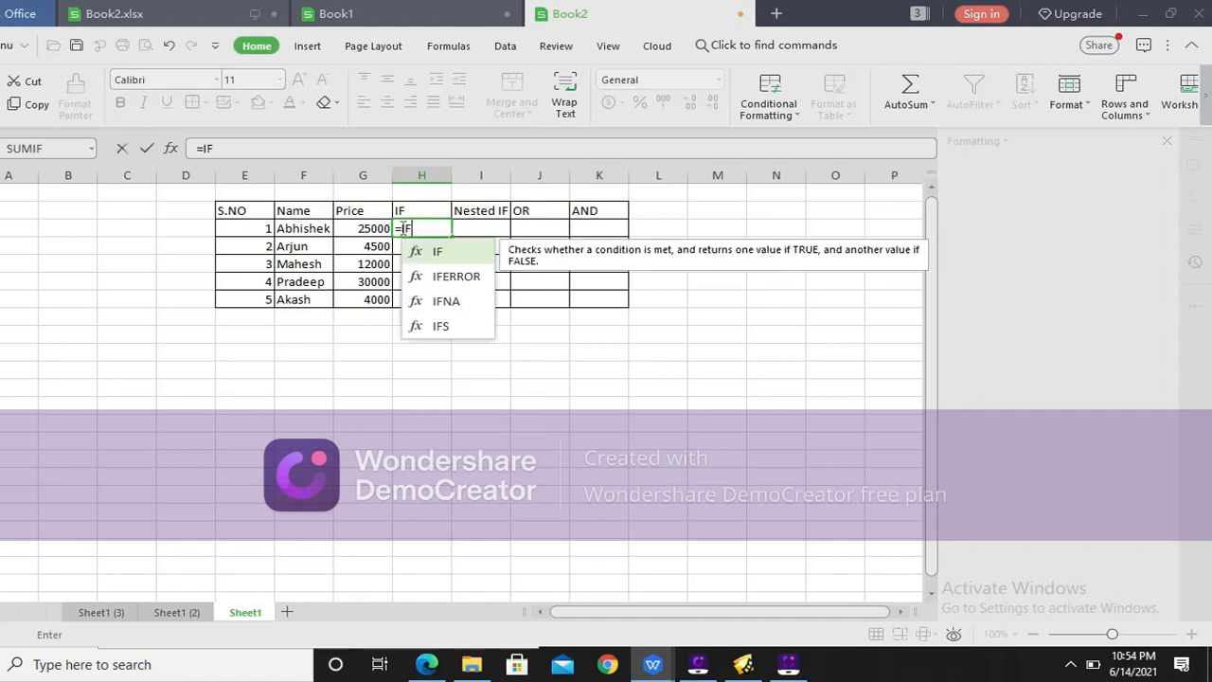
pyautogui.write('(')
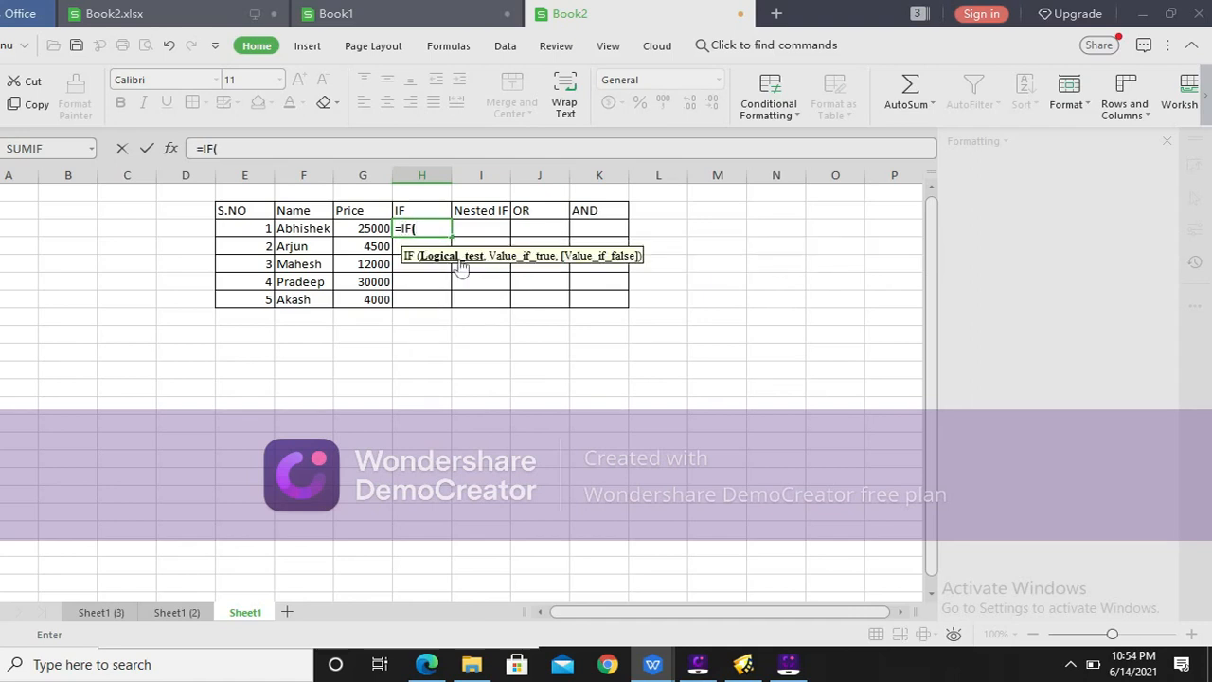
pyautogui.click(378, 230)
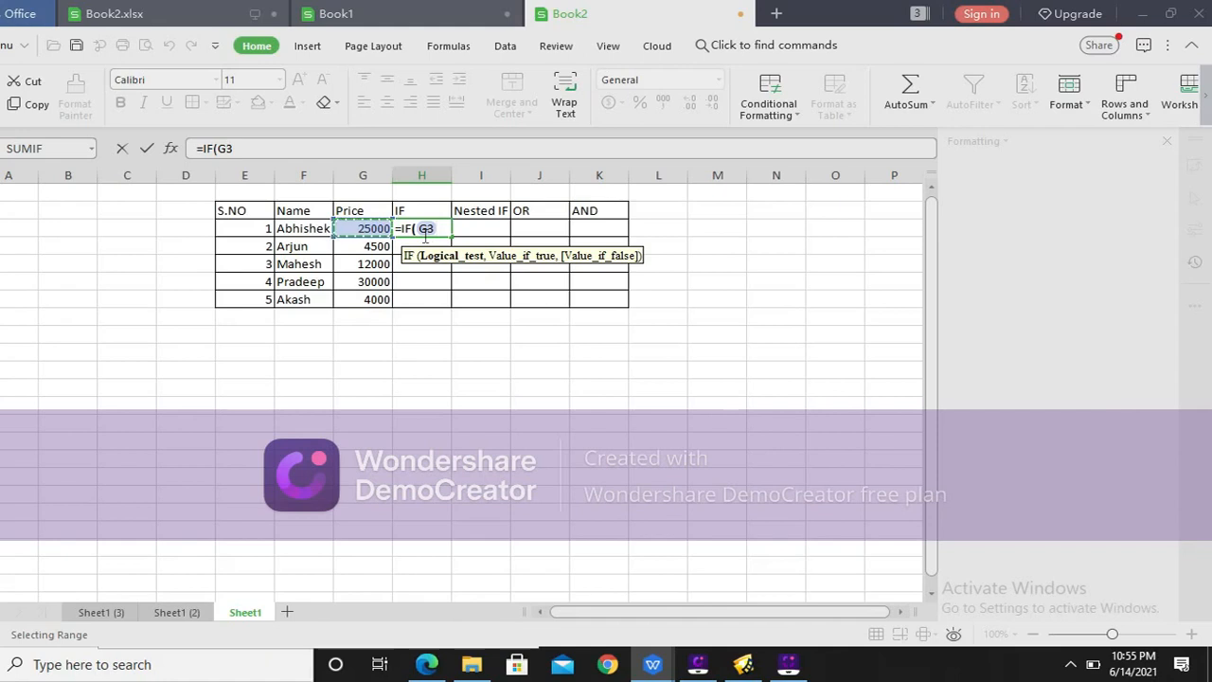
pyautogui.write('>5')
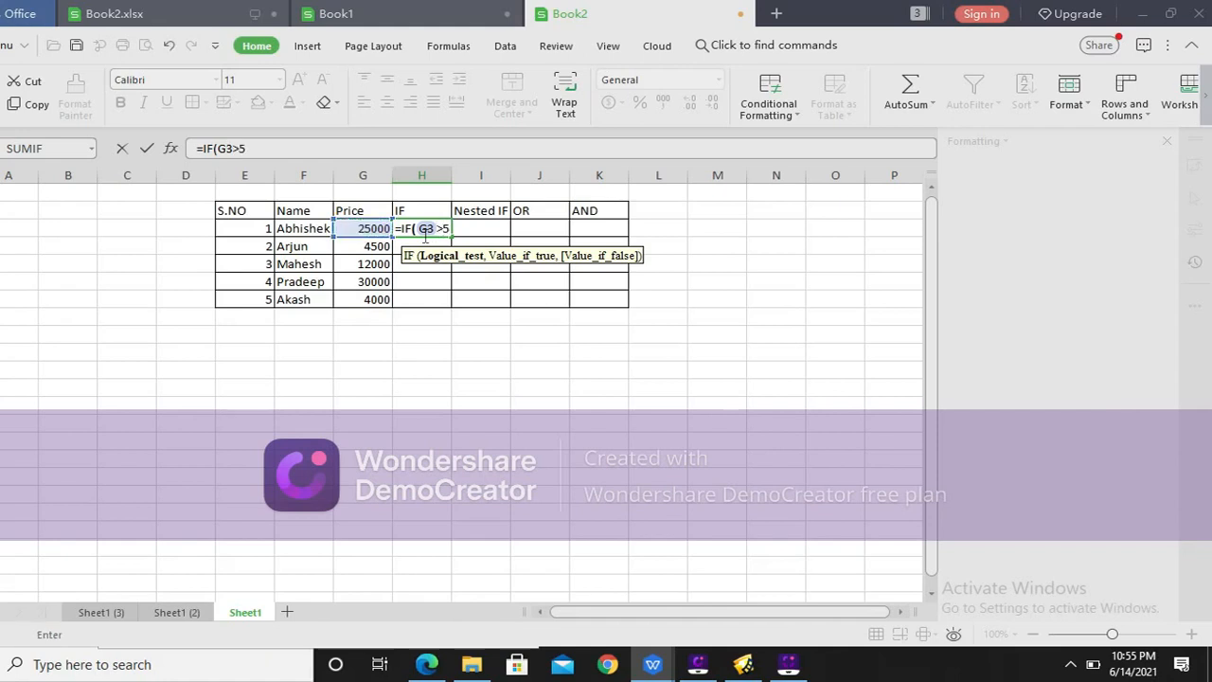
pyautogui.write('000,')
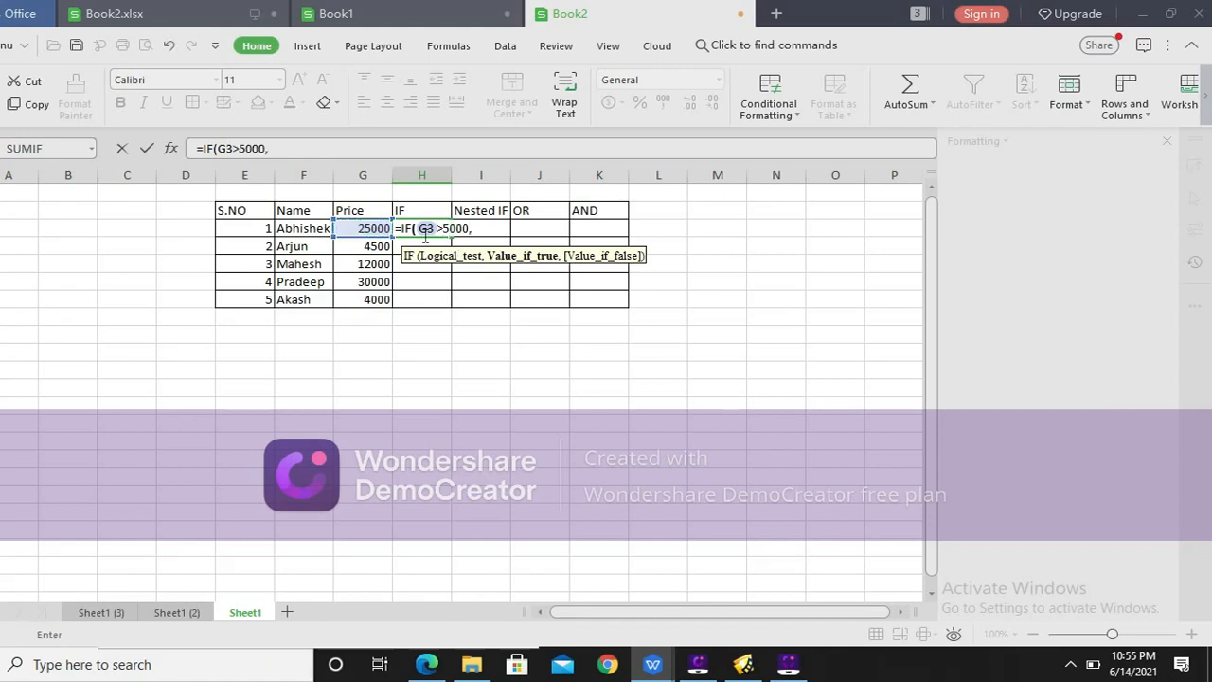
pyautogui.write('"10%')
pyautogui.write('"')
pyautogui.write(',')
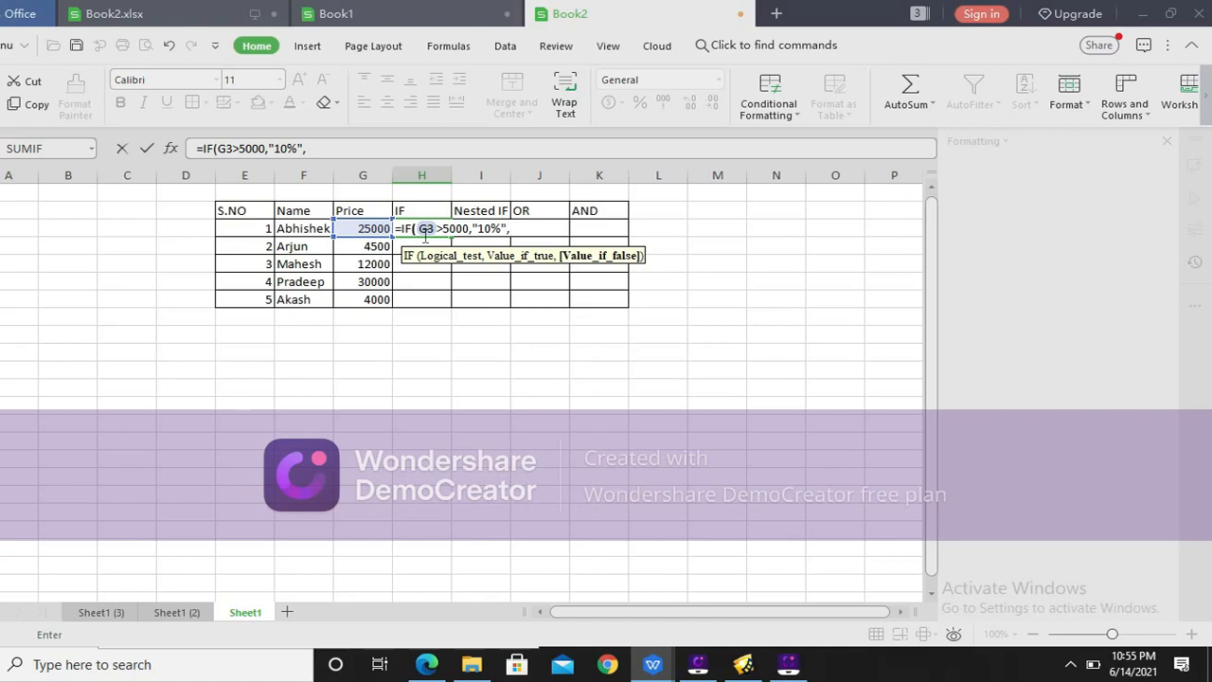
pyautogui.write('0)')
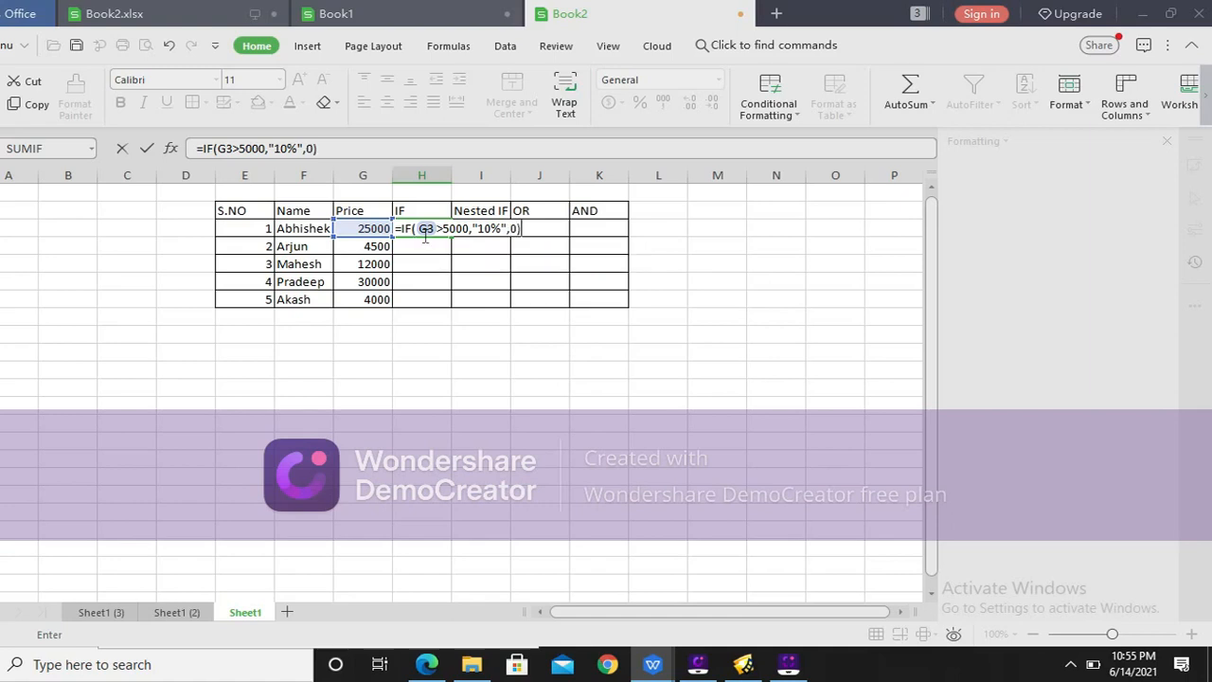
pyautogui.press('Return')
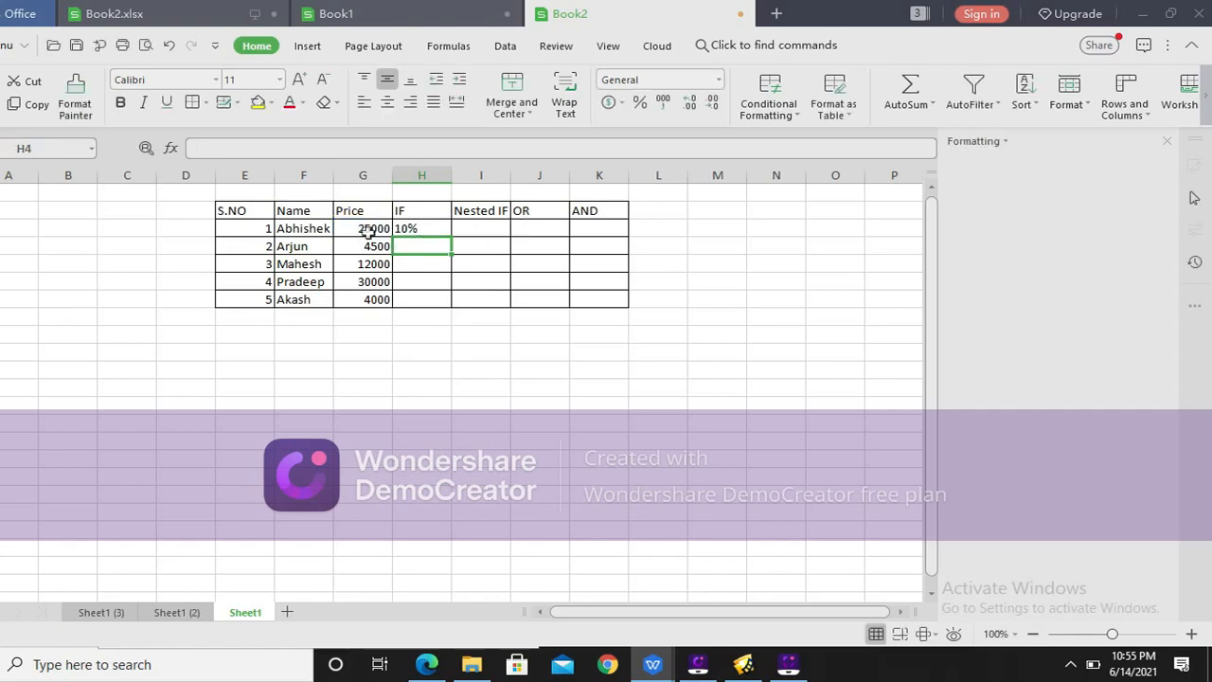
# Fill the IF formula from H3 down to H7 and center the filled cells horizontally.
pyautogui.click(431, 231)
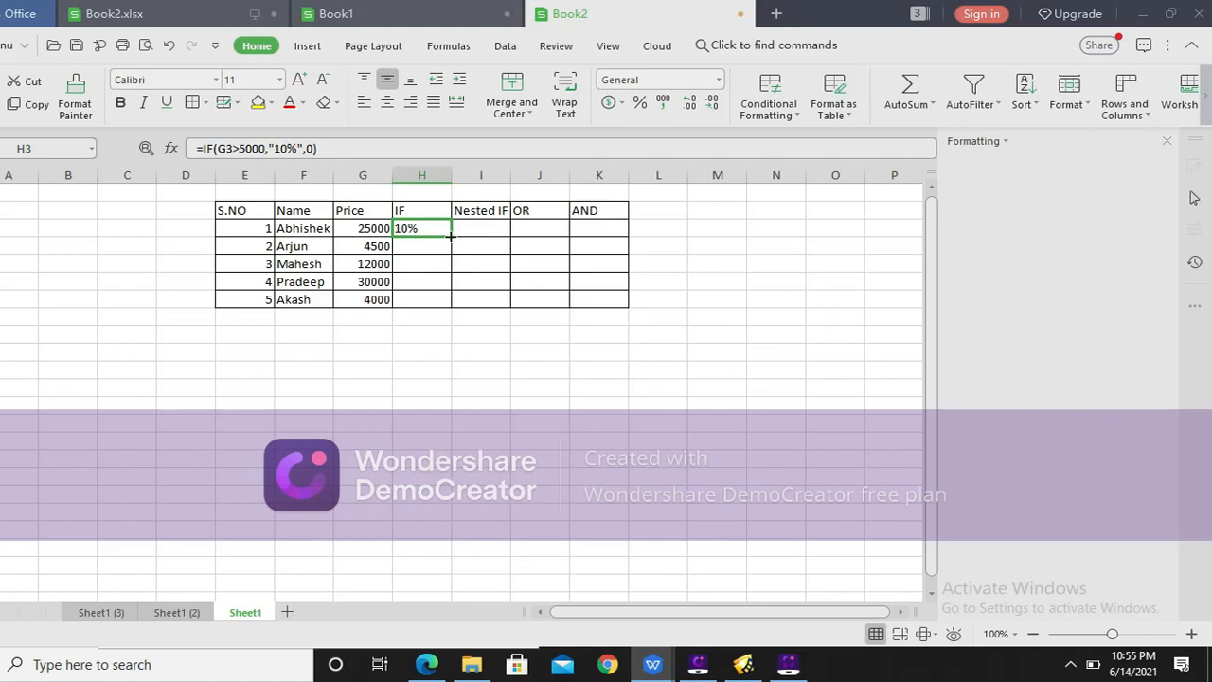
pyautogui.moveTo(451, 236); pyautogui.dragTo(447, 300)
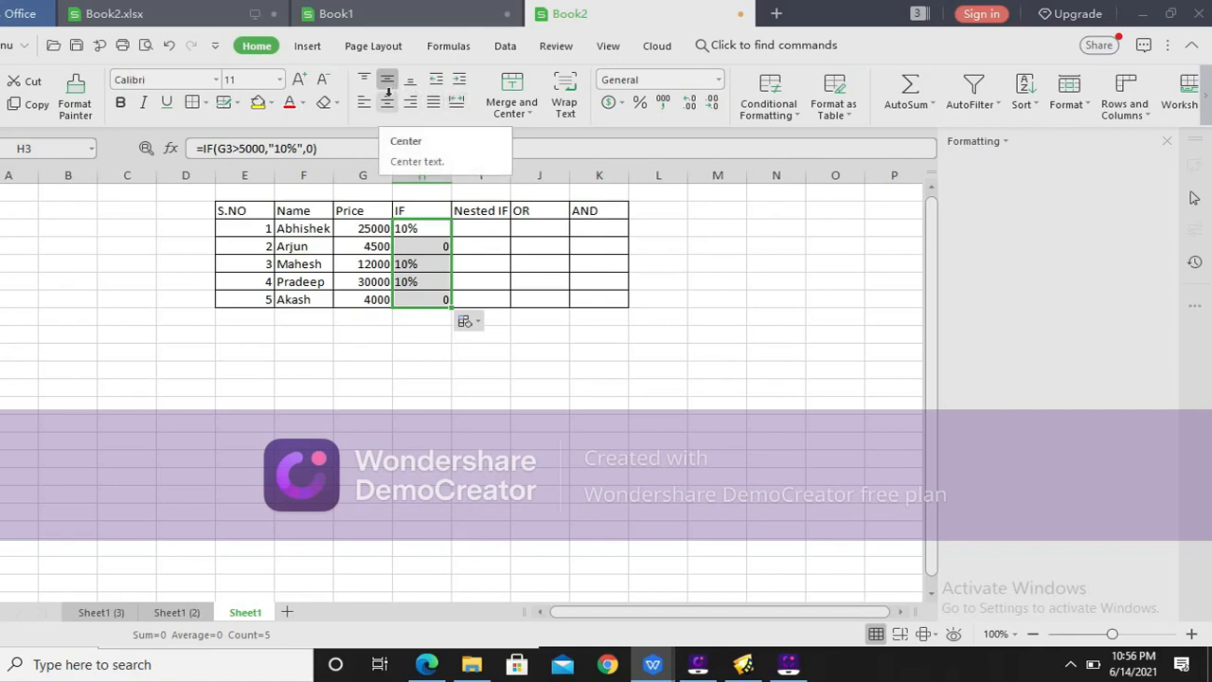
pyautogui.click(388, 102)
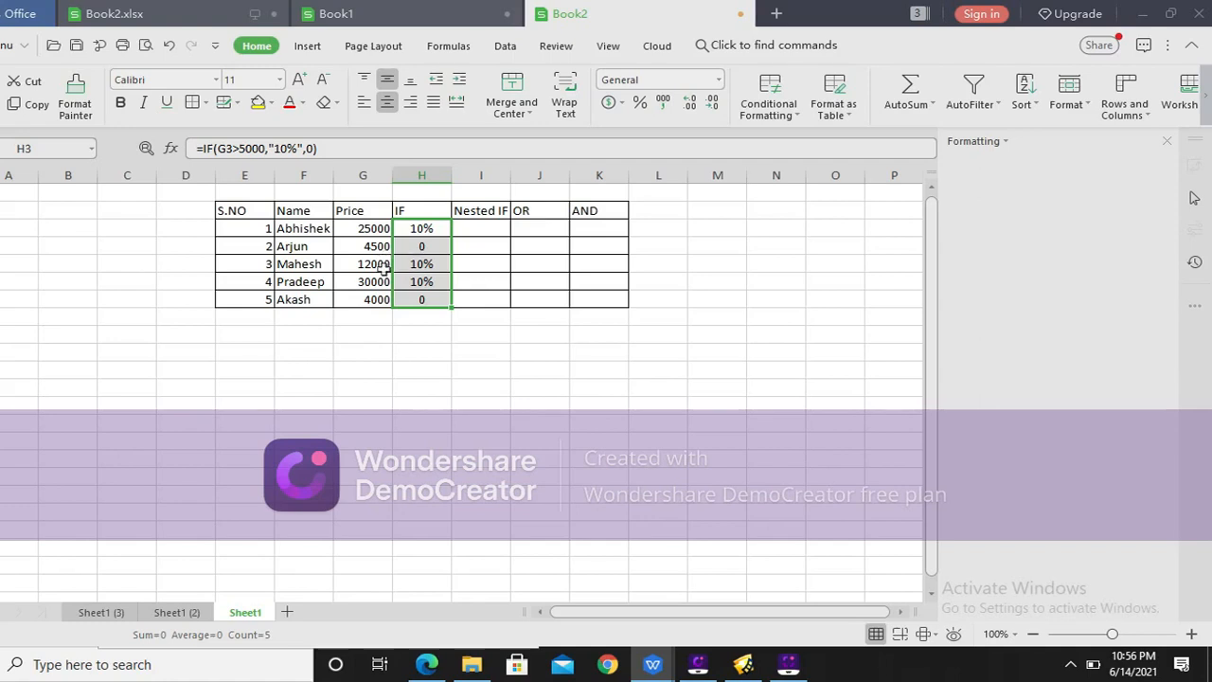
pyautogui.click(409, 327)
pyautogui.click(421, 246)
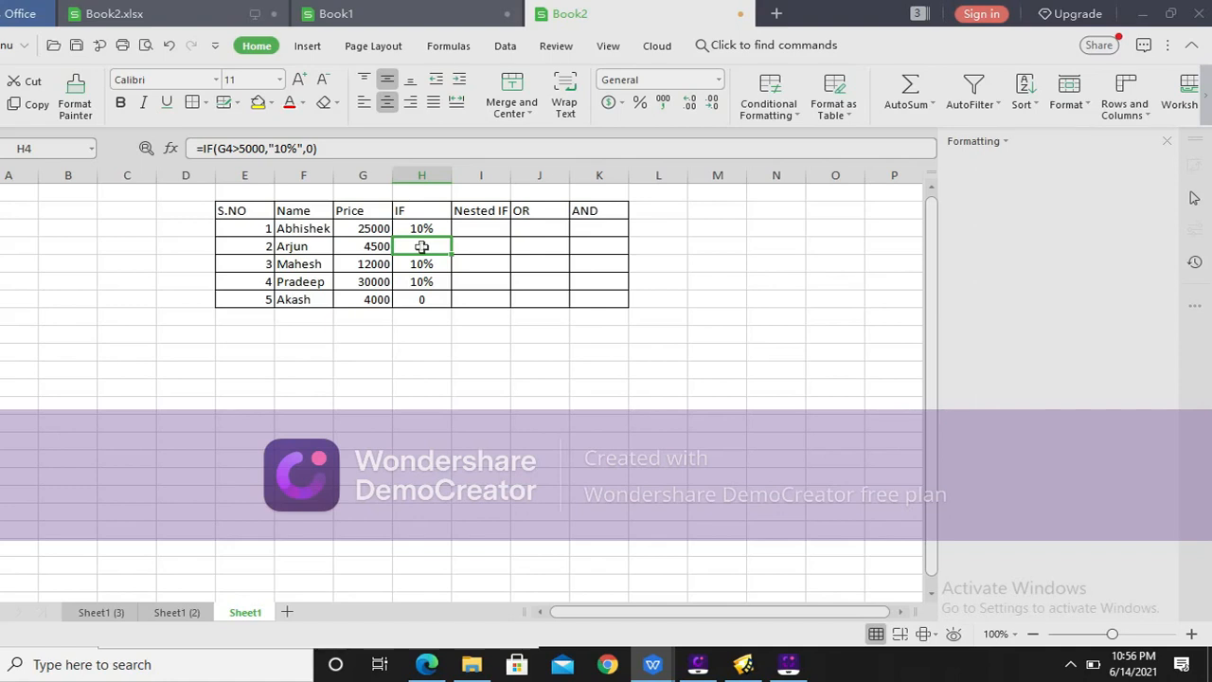
# Enter the nested formula =IF(G3>20000,"A",IF(G3>10000,"B","C")) in cell I3 of the Nested IF column.
pyautogui.click(487, 225)
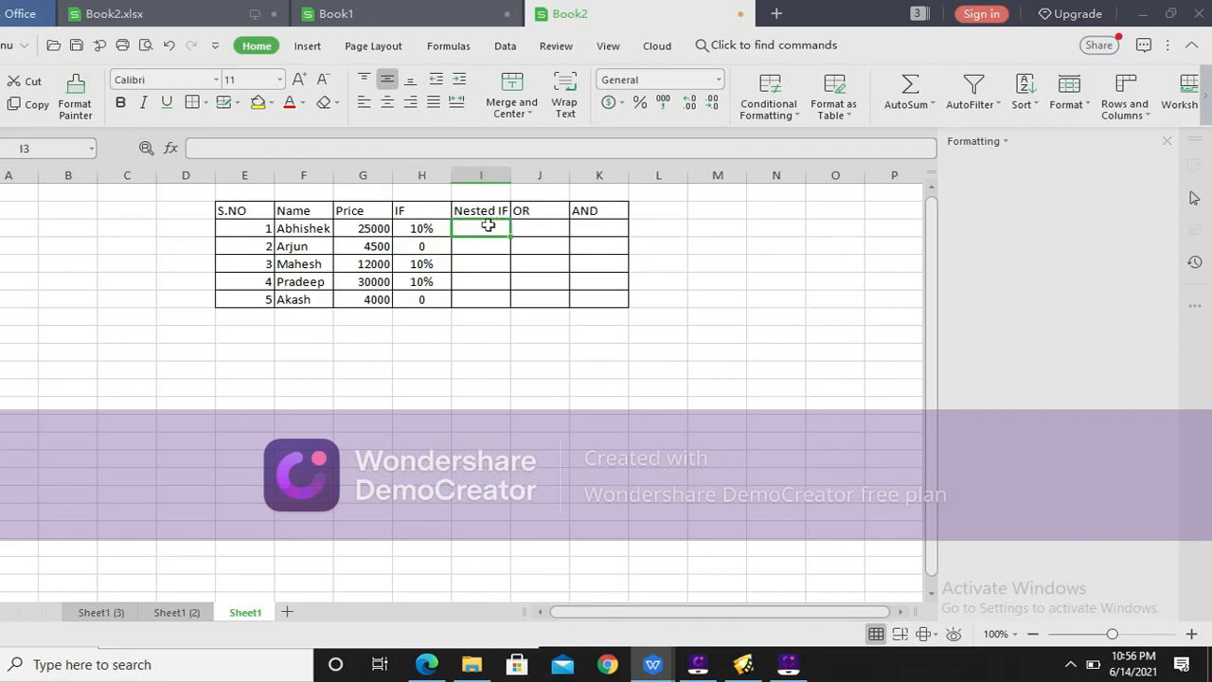
pyautogui.write('=IF')
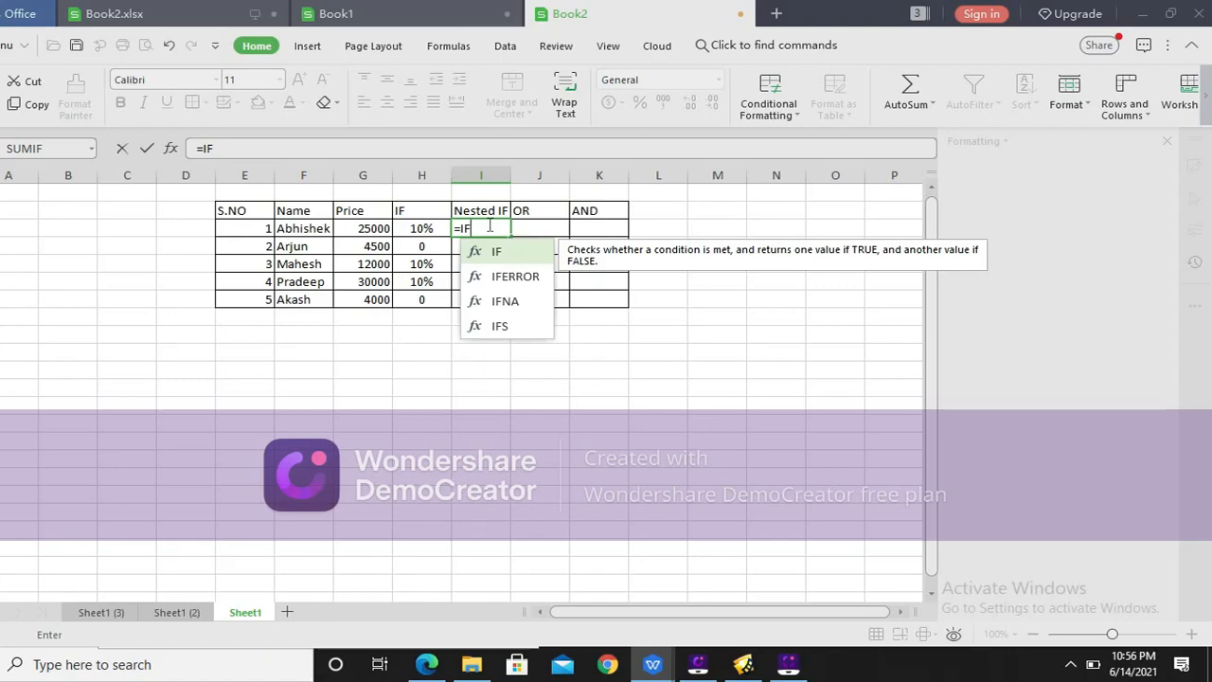
pyautogui.write('(')
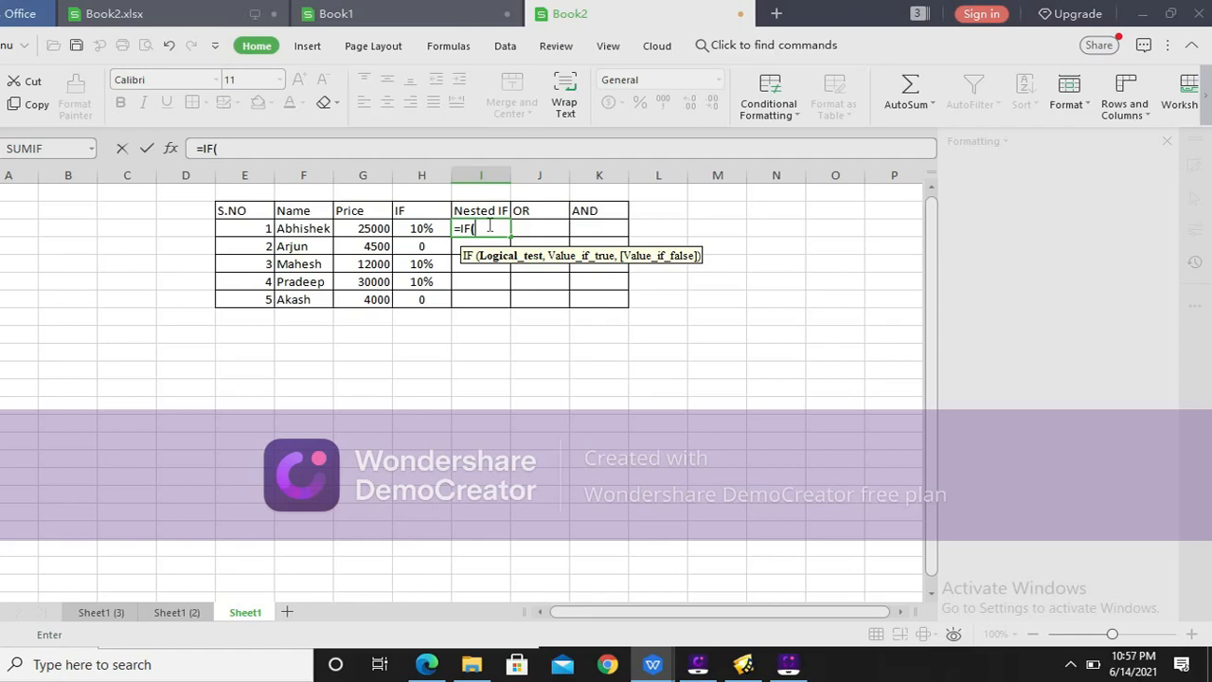
pyautogui.click(362, 230)
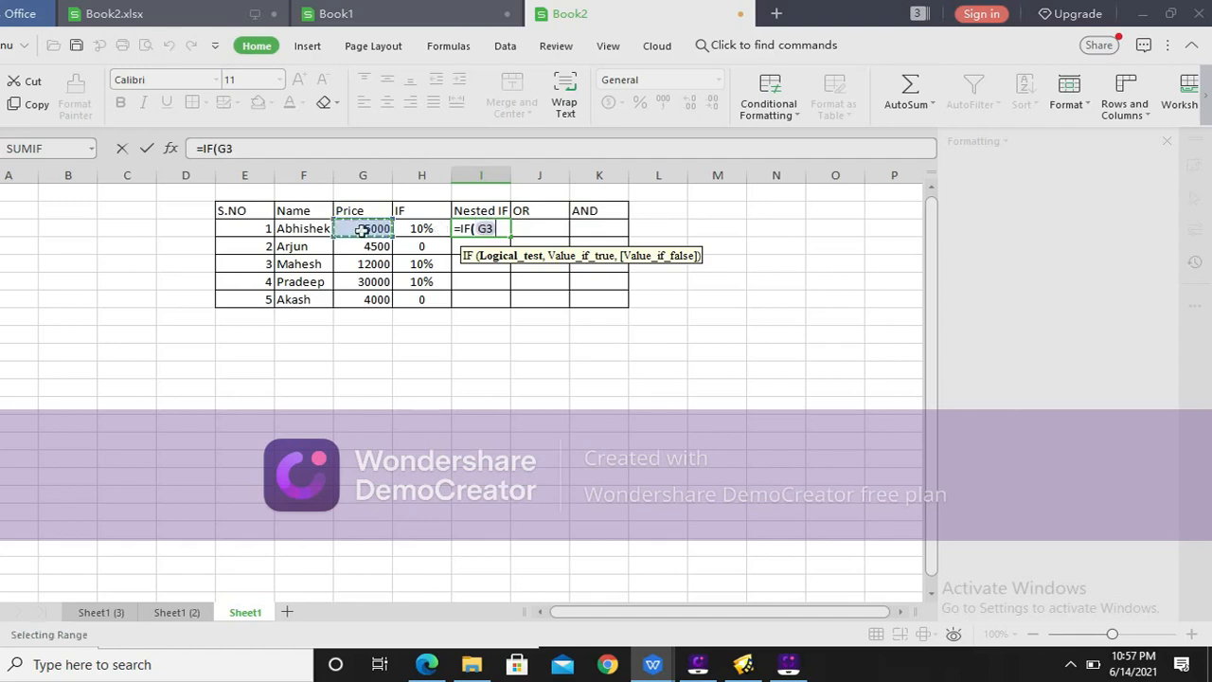
pyautogui.write('>')
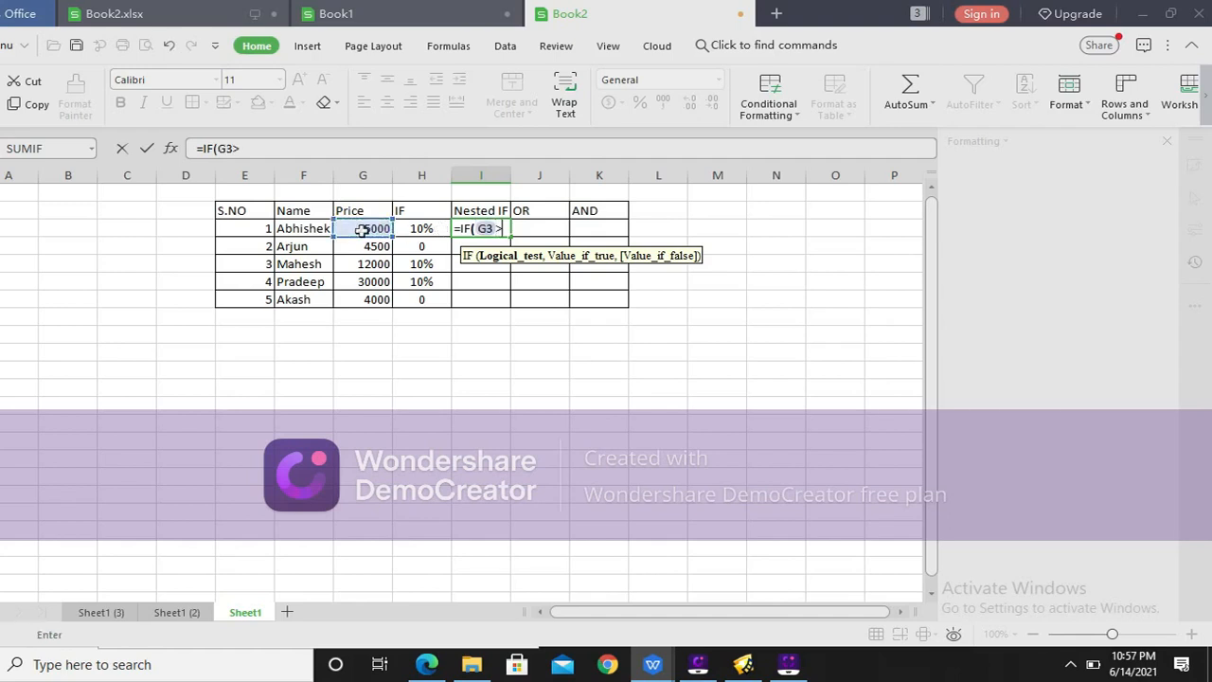
pyautogui.write('20000,')
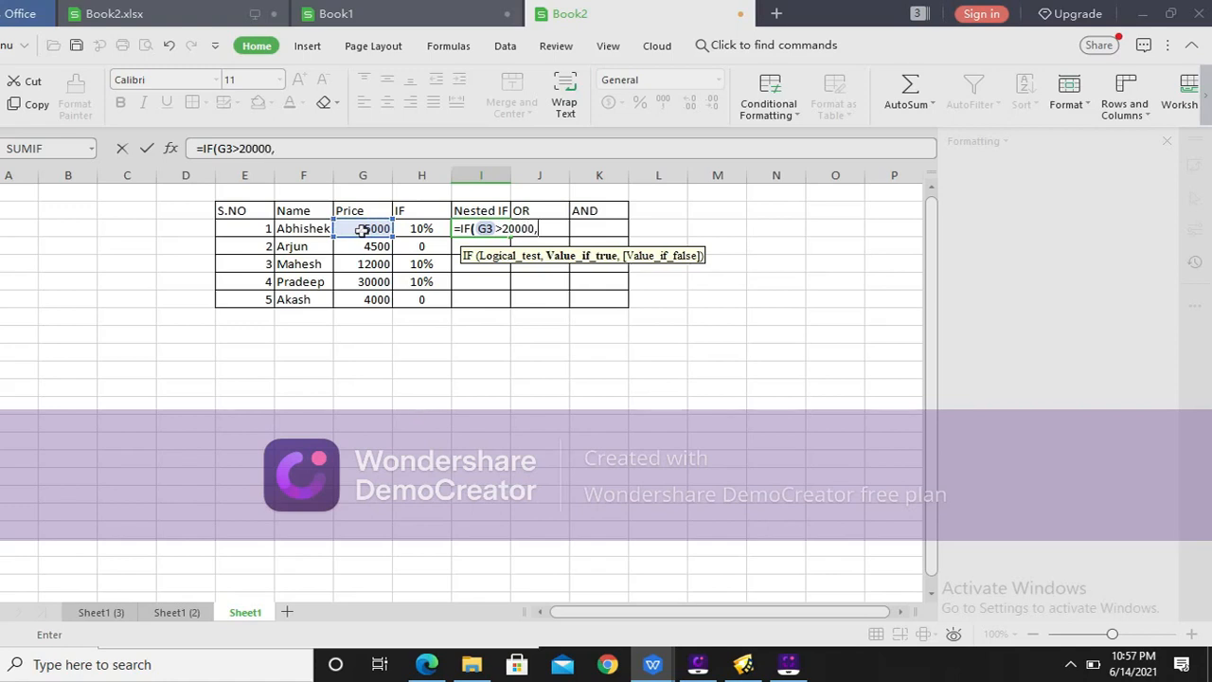
pyautogui.write('"A",')
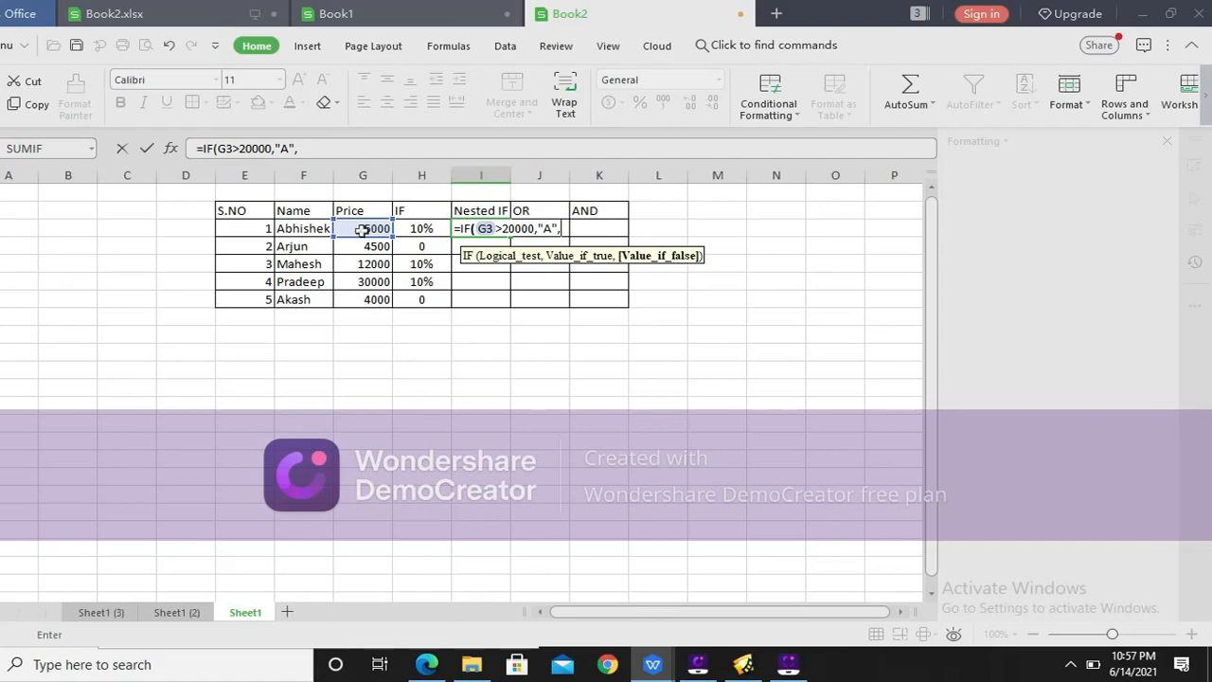
pyautogui.write('IF(')
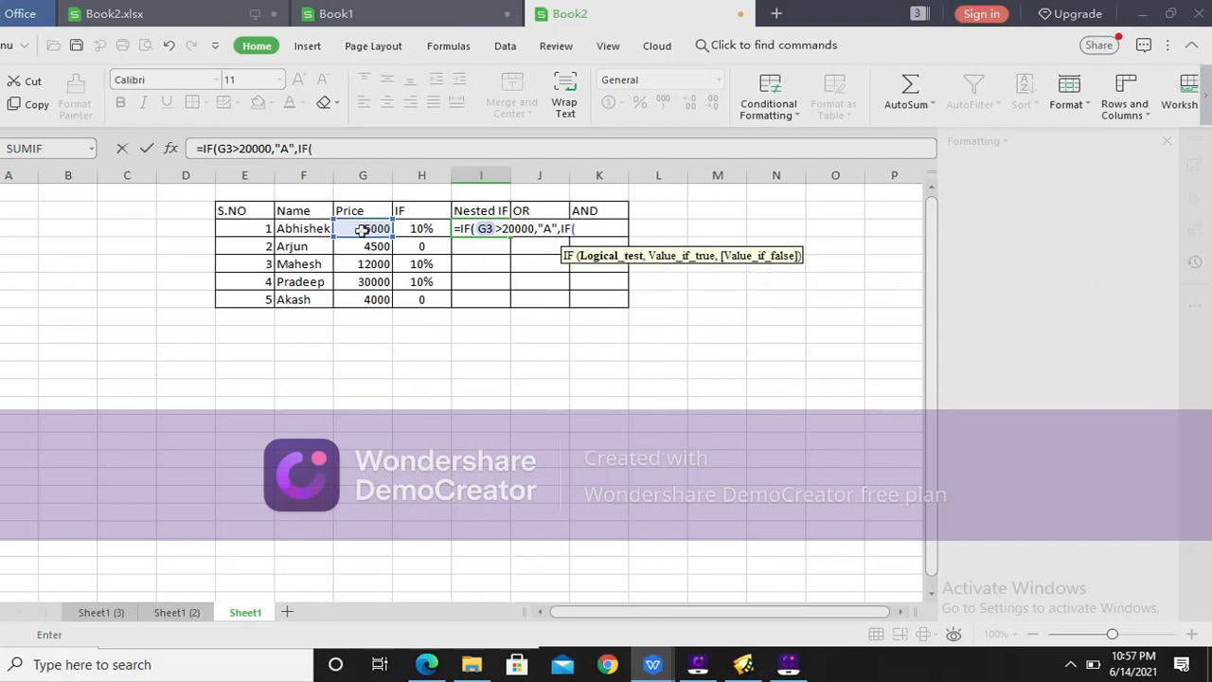
pyautogui.click(363, 230)
pyautogui.write('>10000')
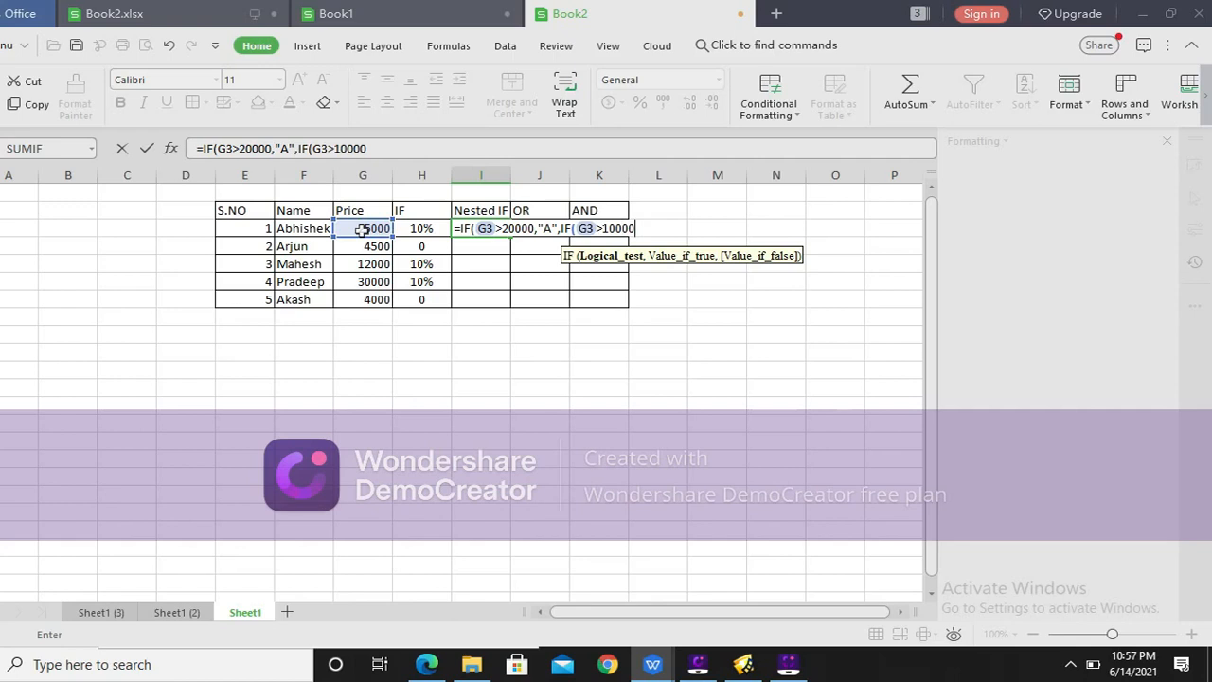
pyautogui.write(',')
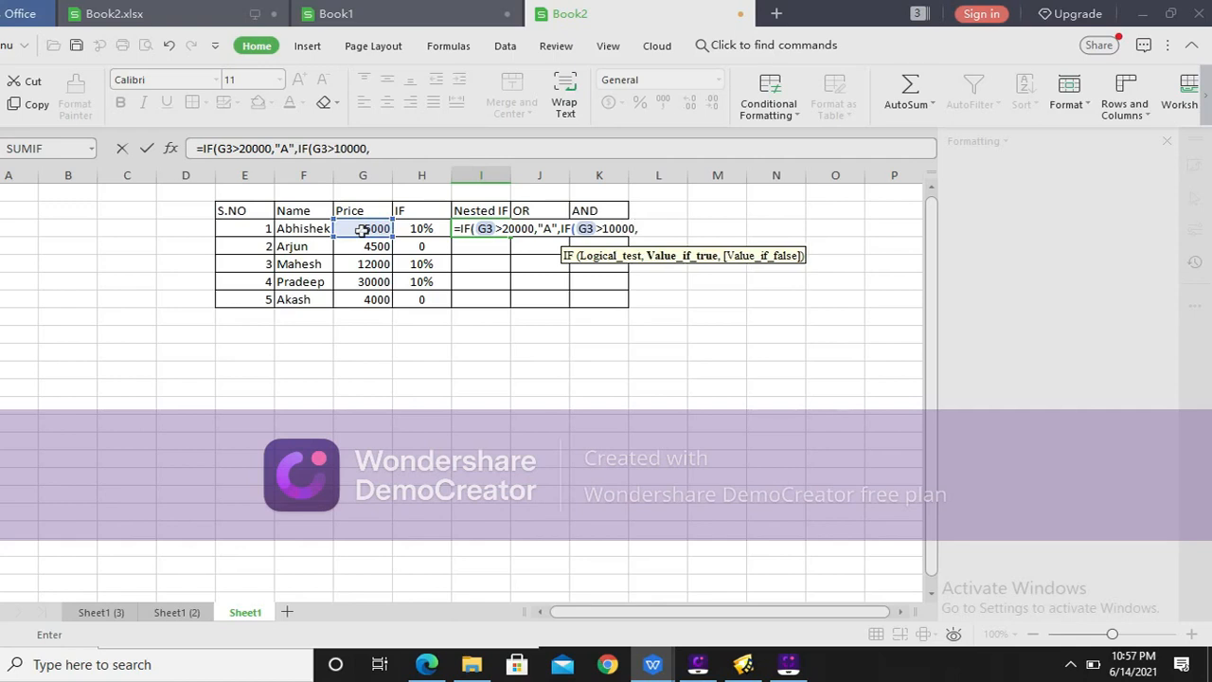
pyautogui.write('"B","')
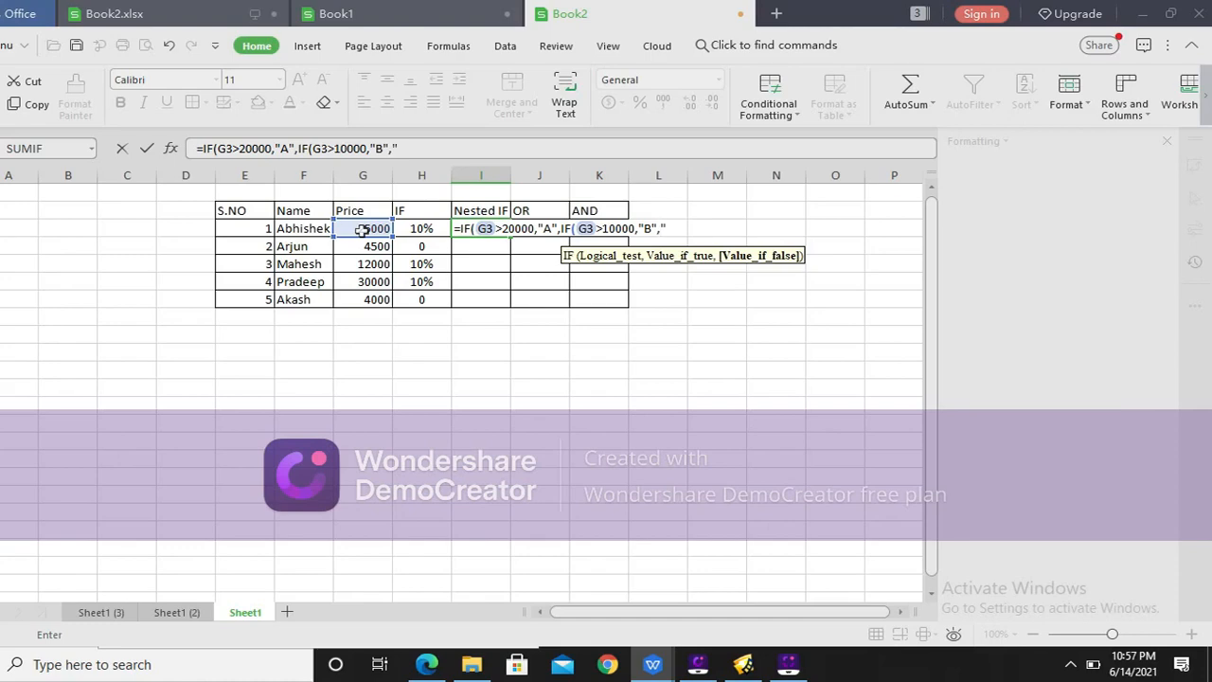
pyautogui.write('C")')
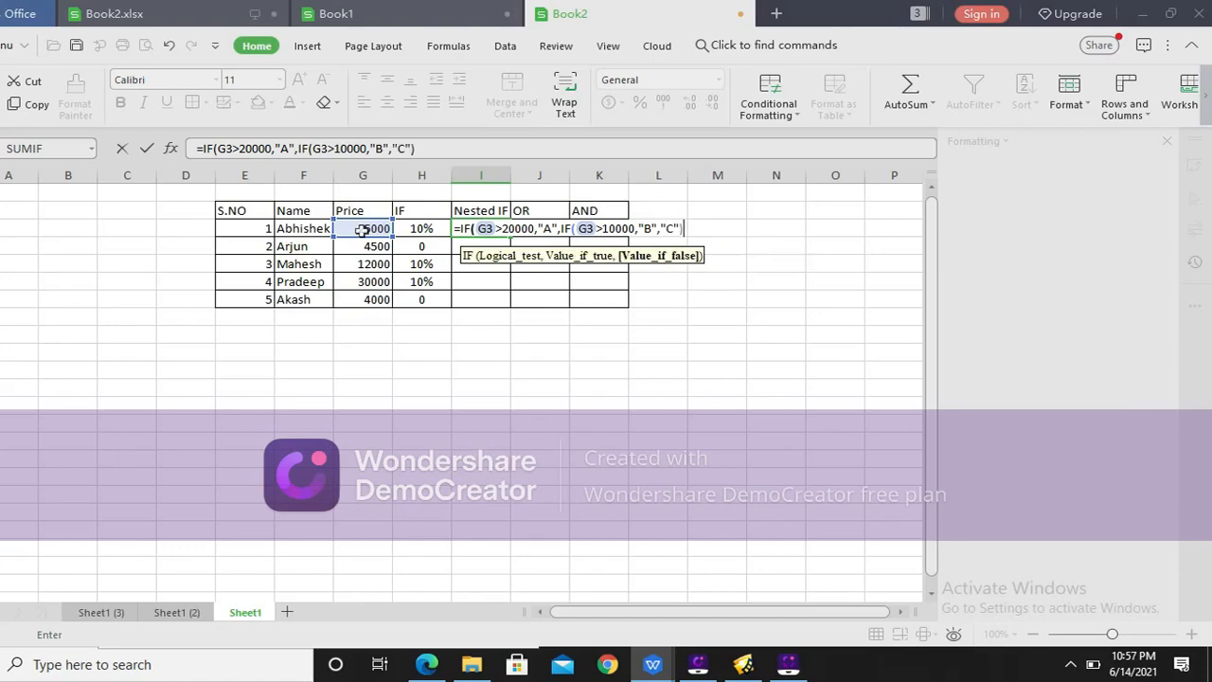
pyautogui.write(')')
pyautogui.press('Return')
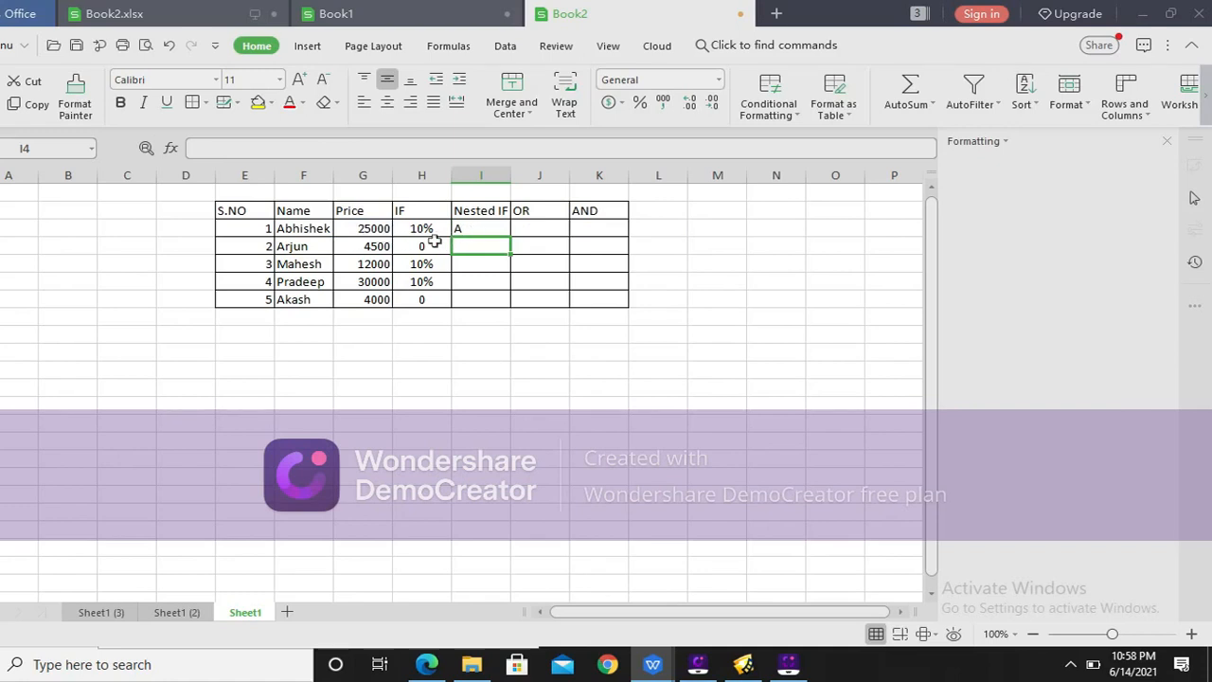
# Fill the nested IF formula from I3 down to I7 for the remaining rows.
pyautogui.click(485, 232)
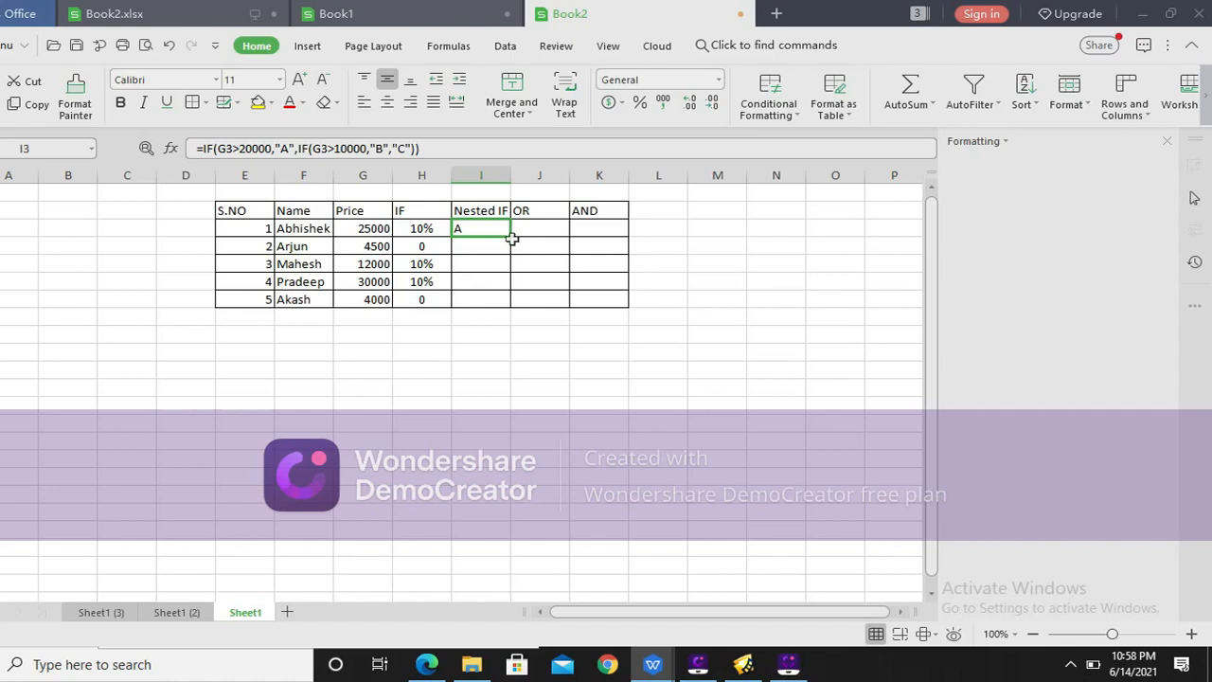
pyautogui.moveTo(509, 238); pyautogui.dragTo(507, 299)
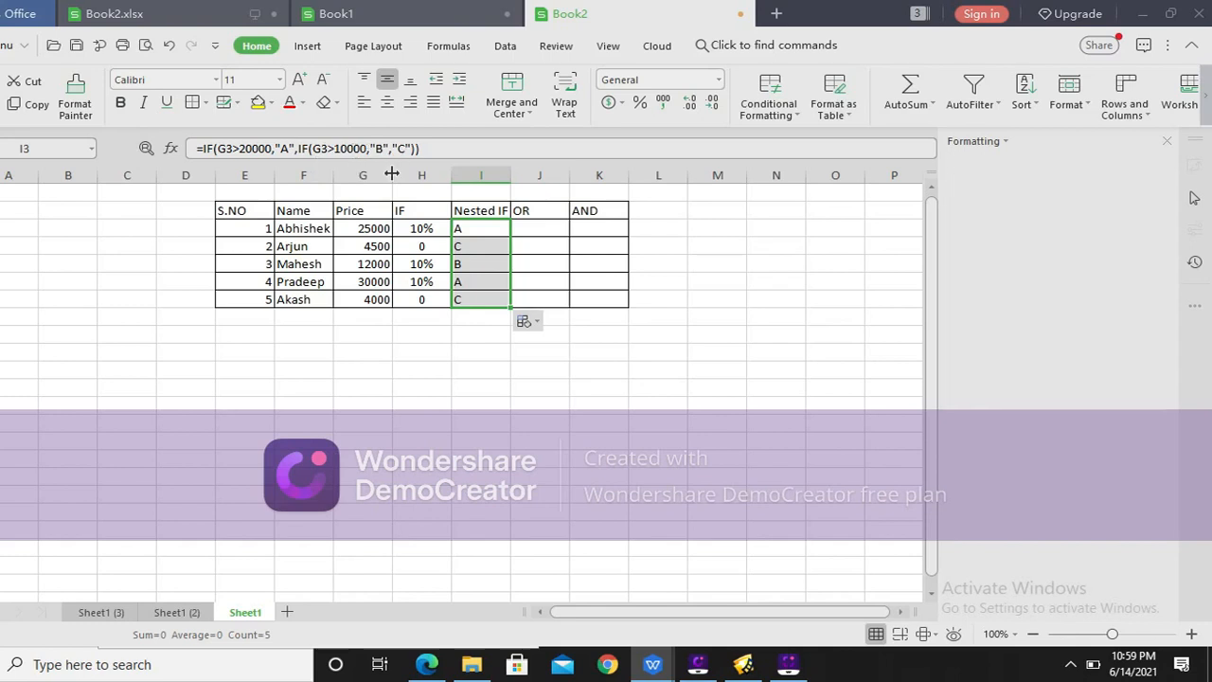
pyautogui.click(790, 665)
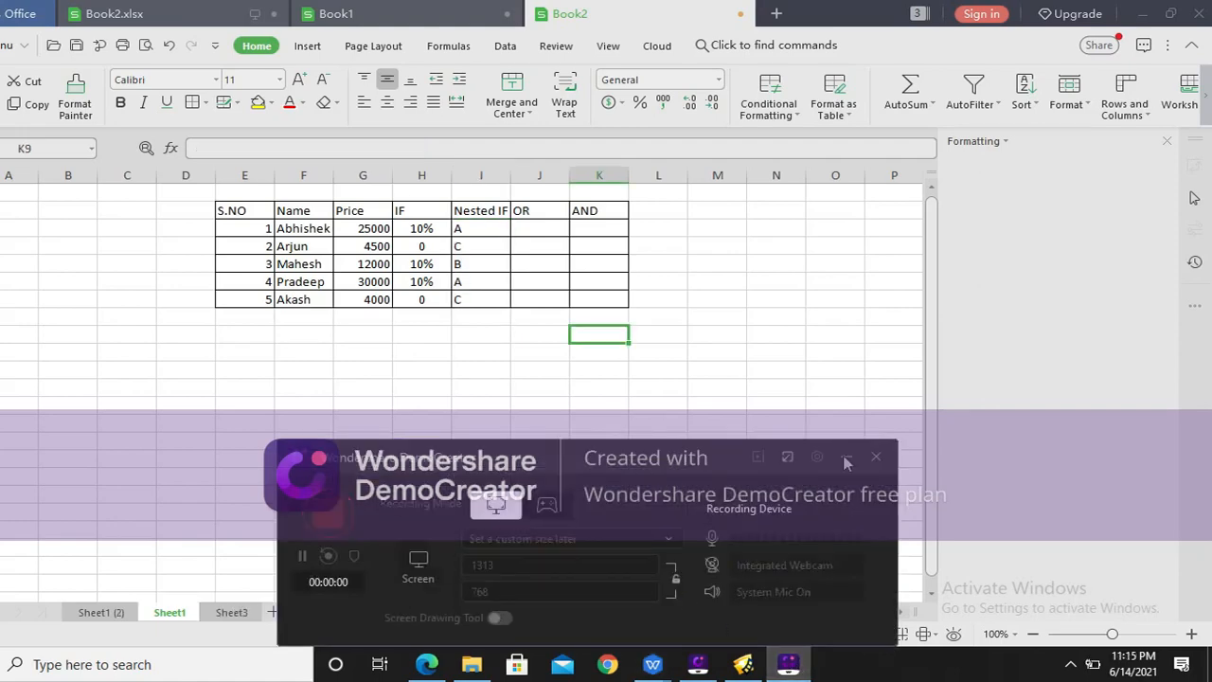
pyautogui.click(845, 462)
pyautogui.click(532, 294)
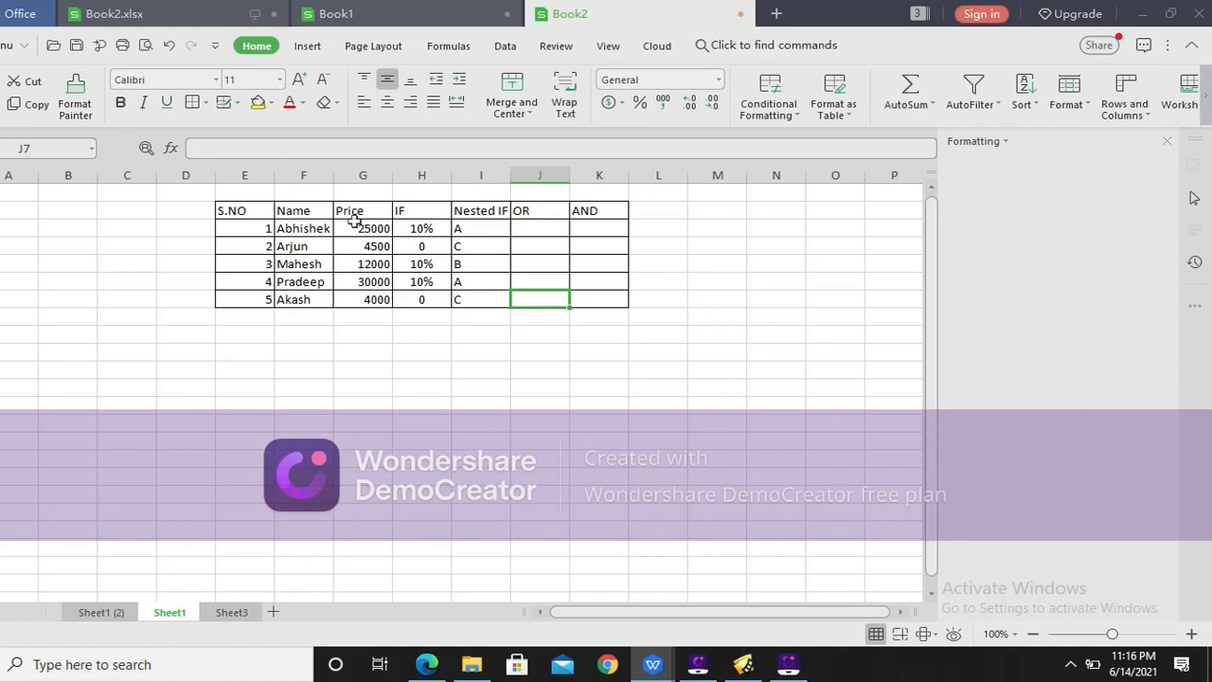
# Remove all borders from the table range E2:K7.
pyautogui.click(220, 210)
pyautogui.moveTo(269, 226); pyautogui.dragTo(606, 300)
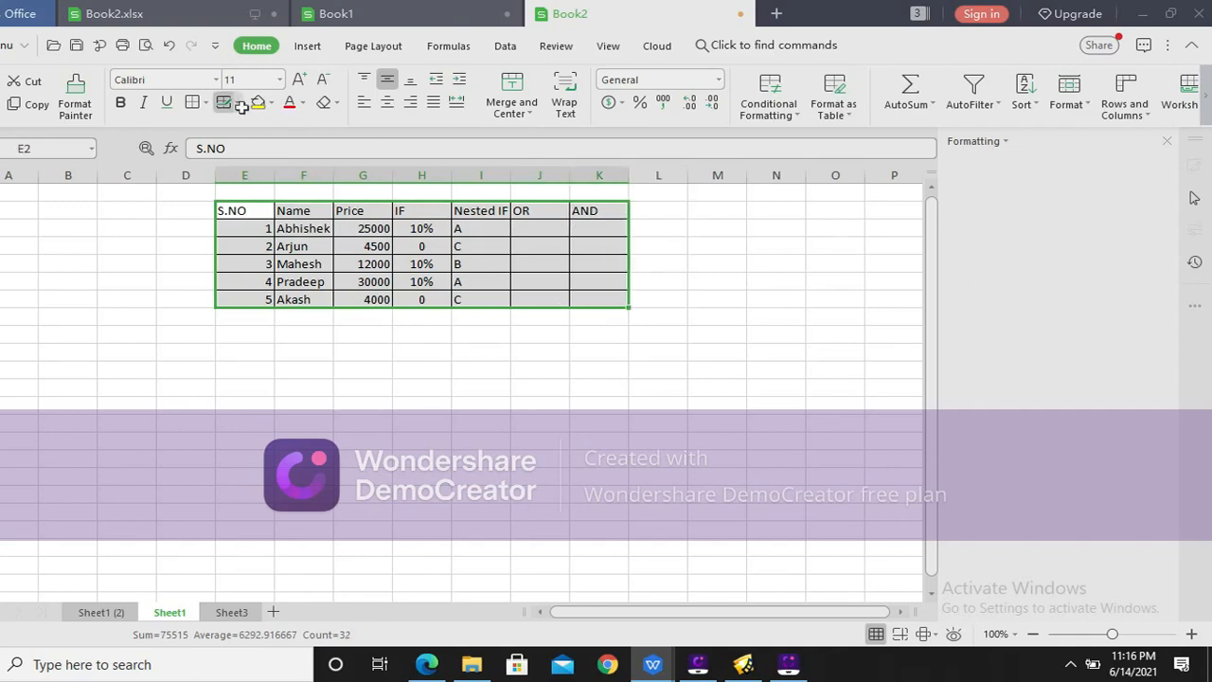
pyautogui.click(204, 102)
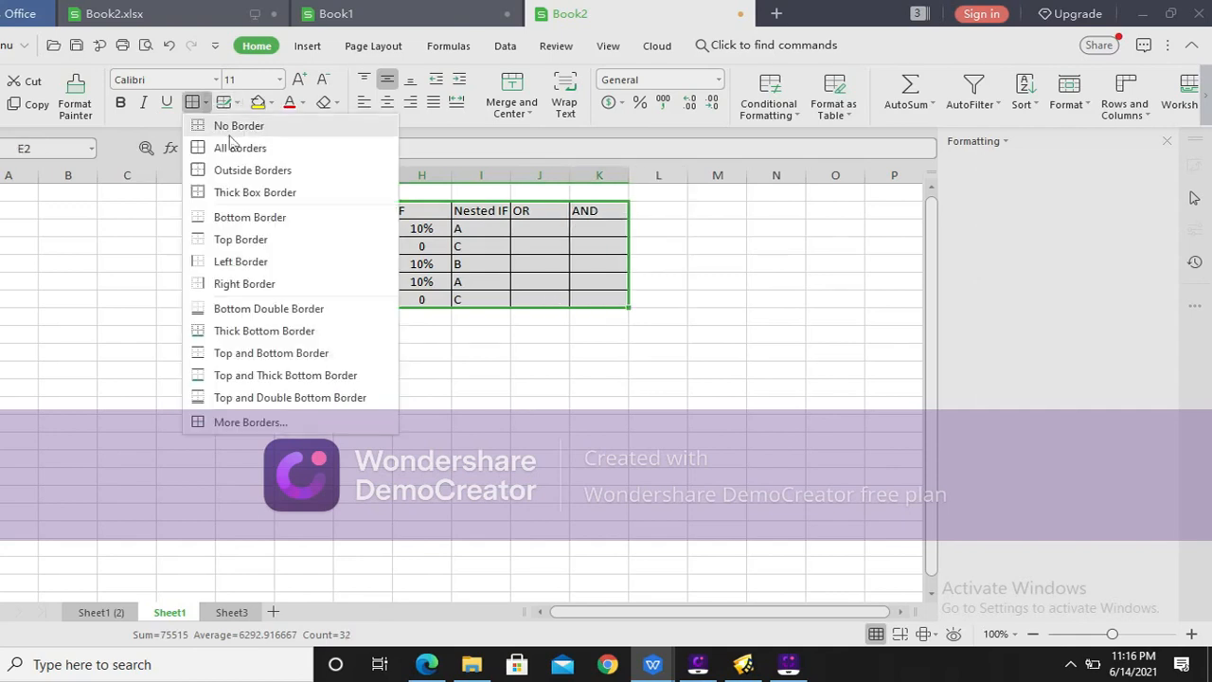
pyautogui.click(231, 142)
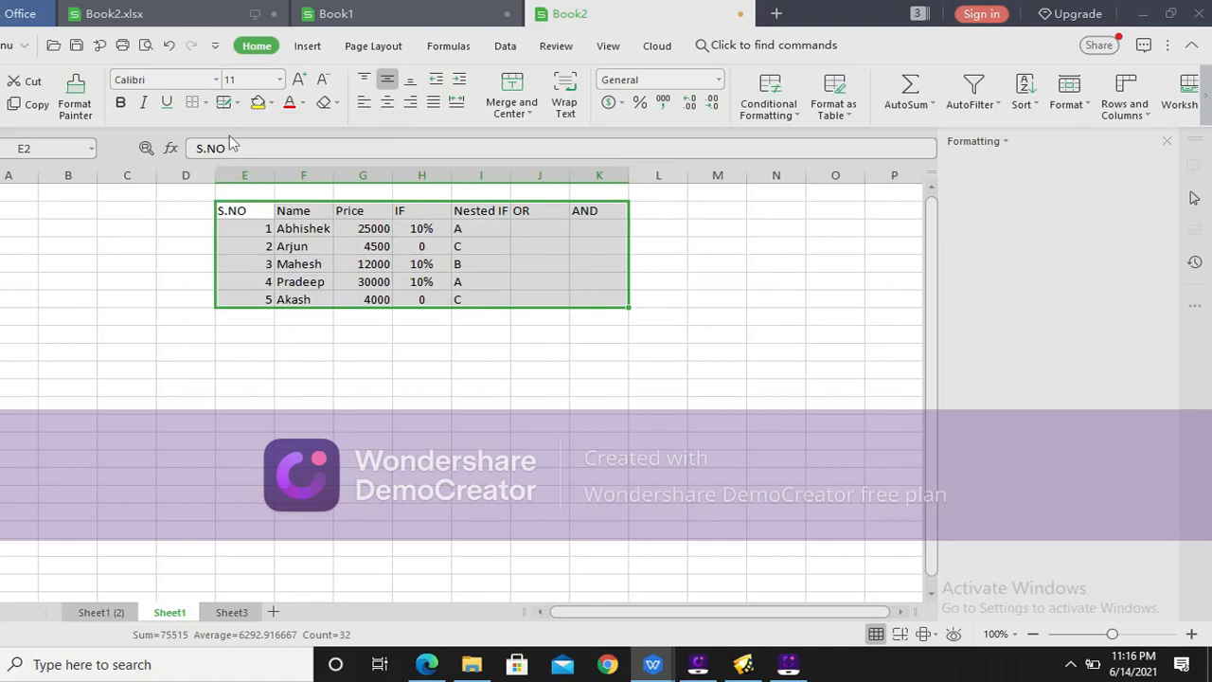
pyautogui.click(651, 241)
pyautogui.click(540, 209)
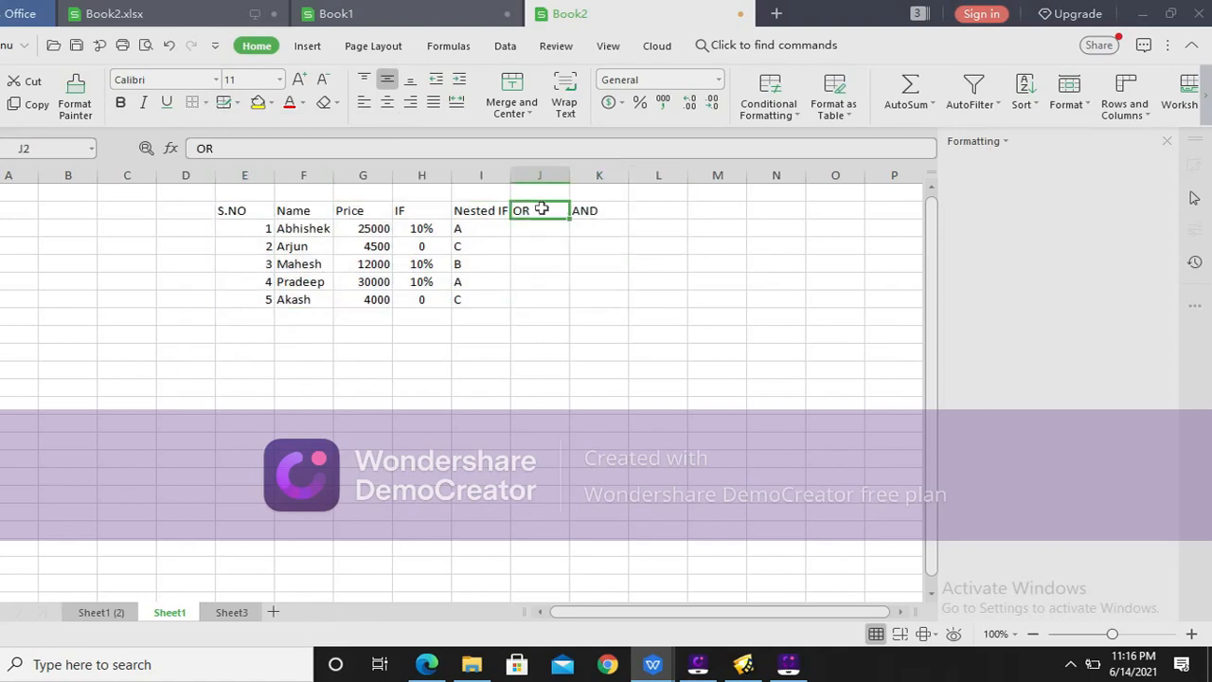
# Clear the OR and AND headers from J2 and K2 and enter the header Products in J2.
pyautogui.press('BackSpace')
pyautogui.press('Right')
pyautogui.press('BackSpace')
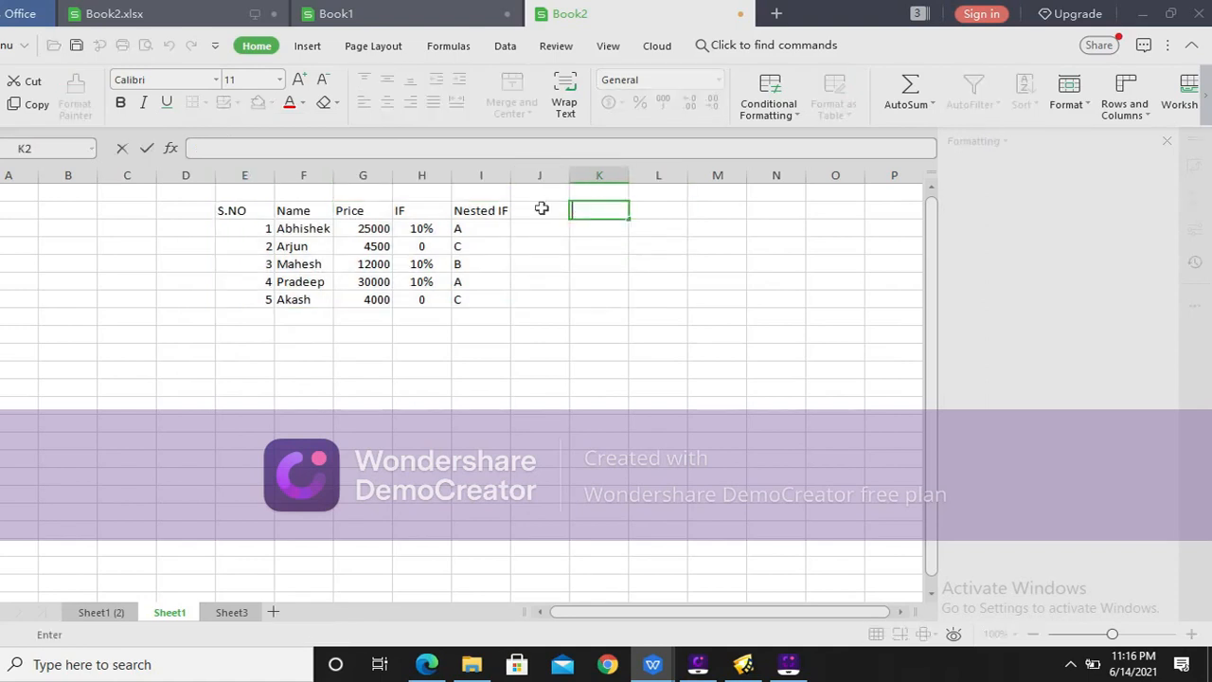
pyautogui.click(540, 209)
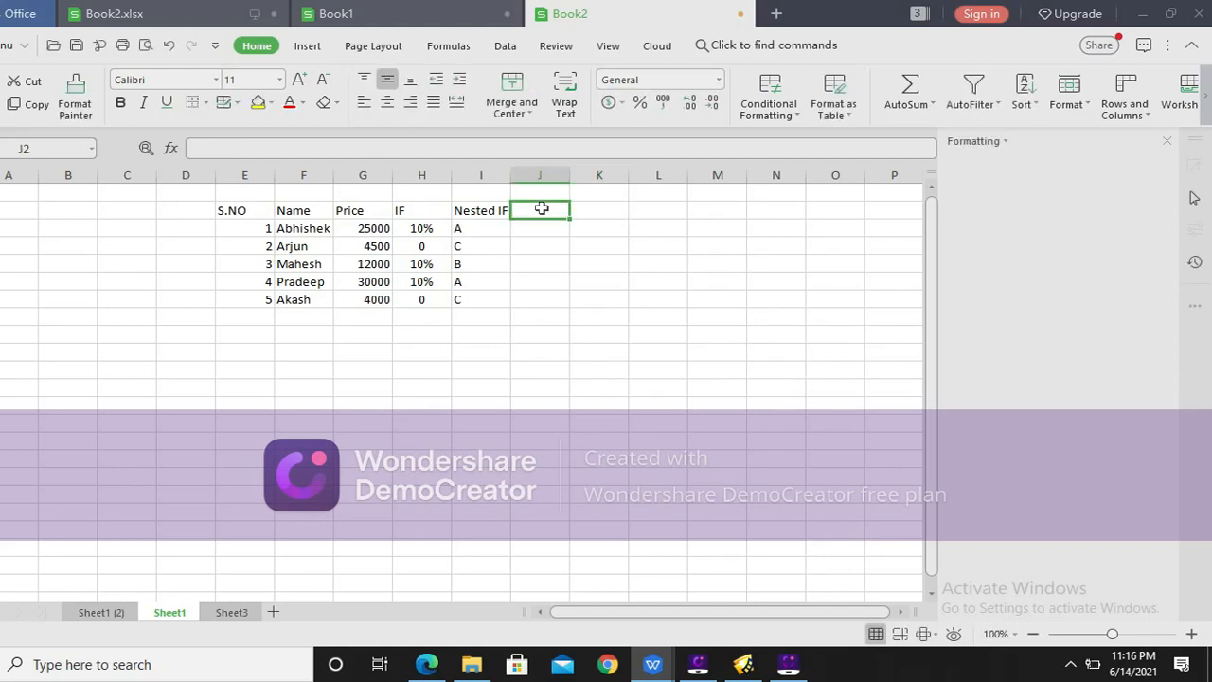
pyautogui.write('Pr')
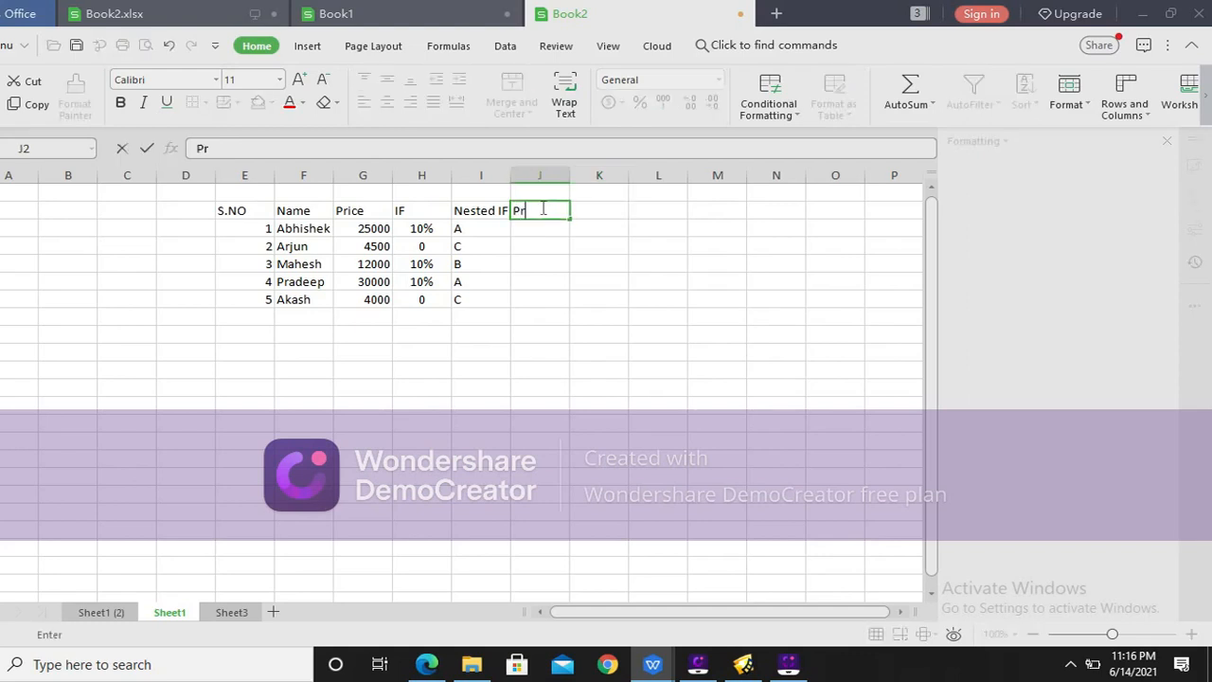
pyautogui.write('oducts')
pyautogui.press('Return')
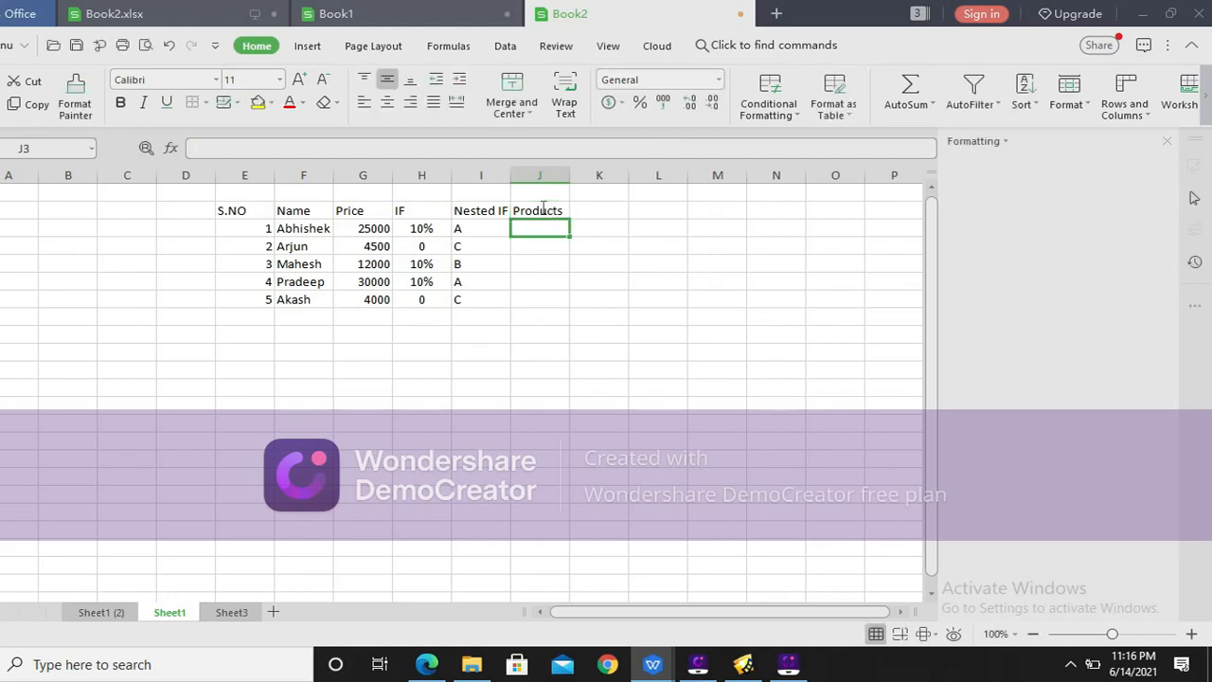
# Fill the Products column cells J3 to J7 with the values 10, 4, 8, 14 and 4.
pyautogui.write('10')
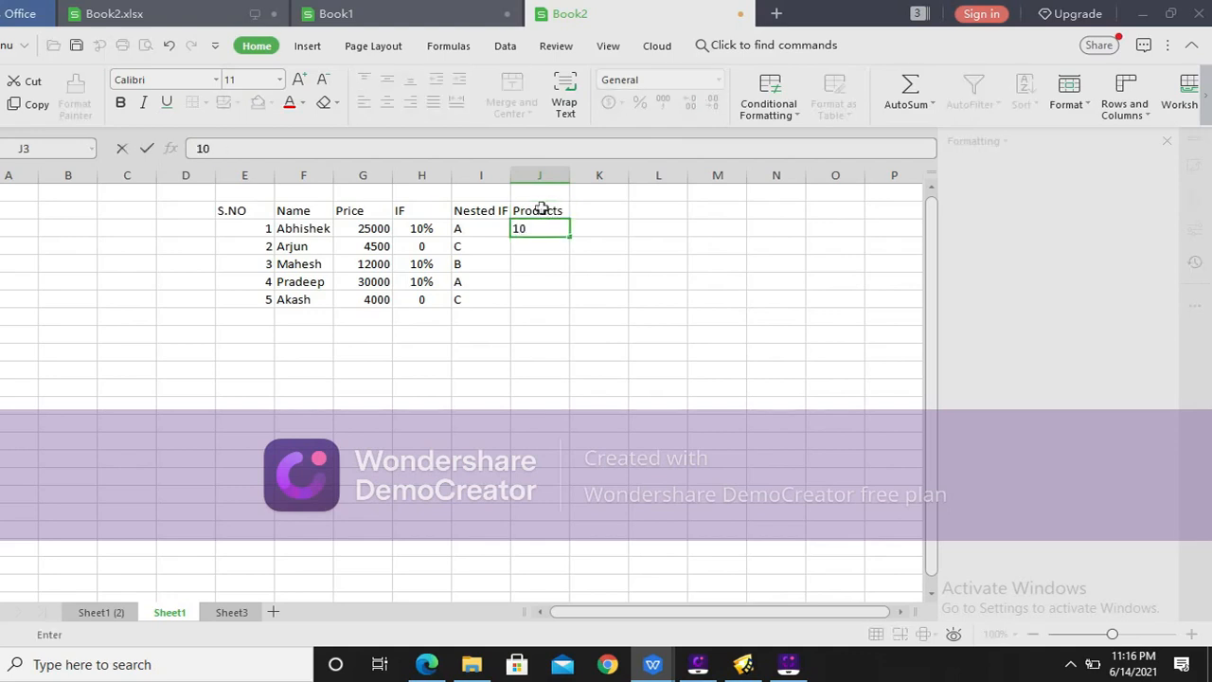
pyautogui.press('Return')
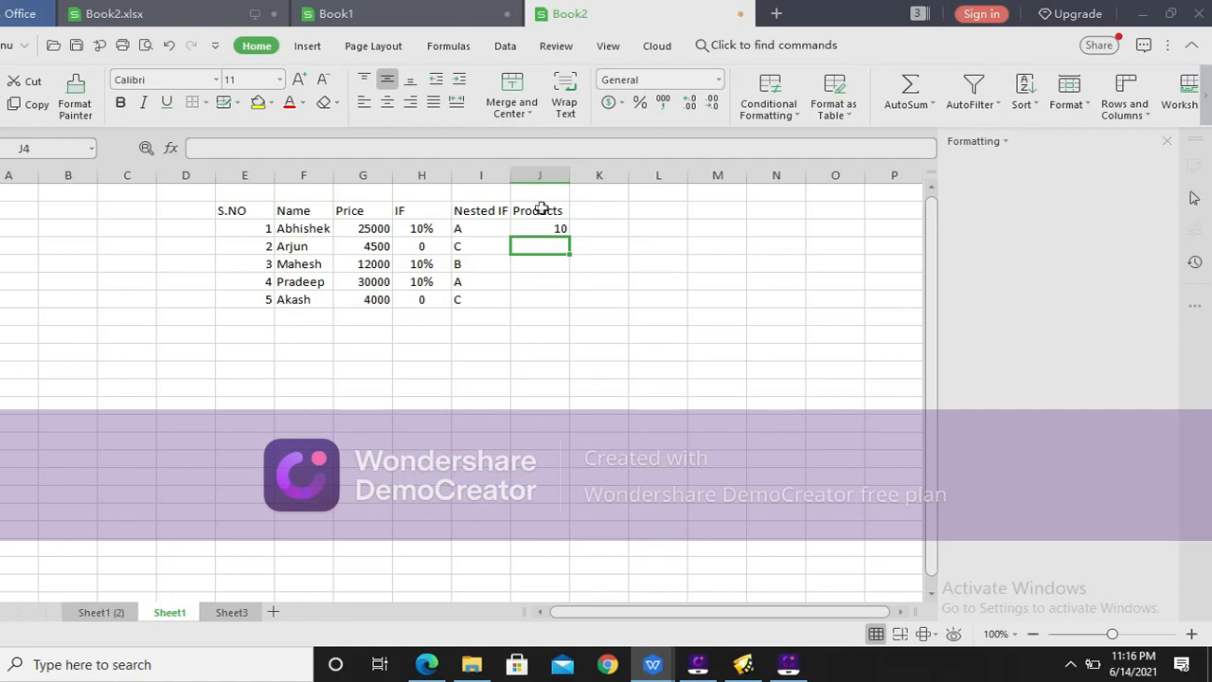
pyautogui.write('4')
pyautogui.press('Return')
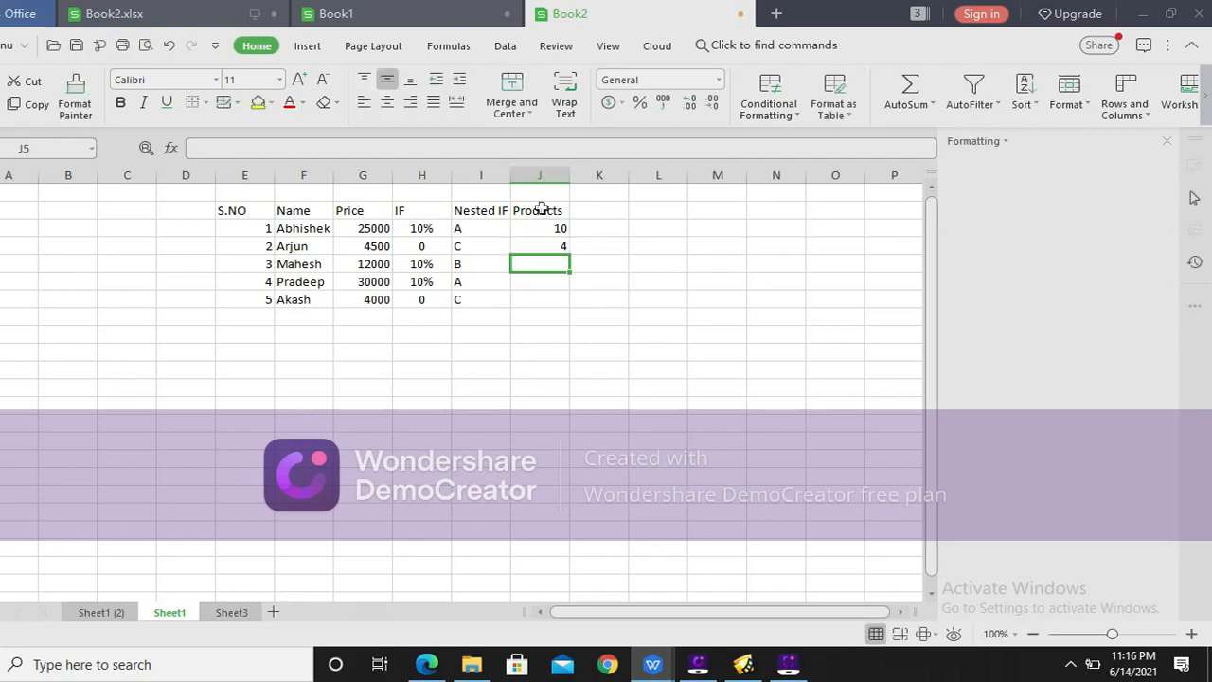
pyautogui.write('8')
pyautogui.press('Return')
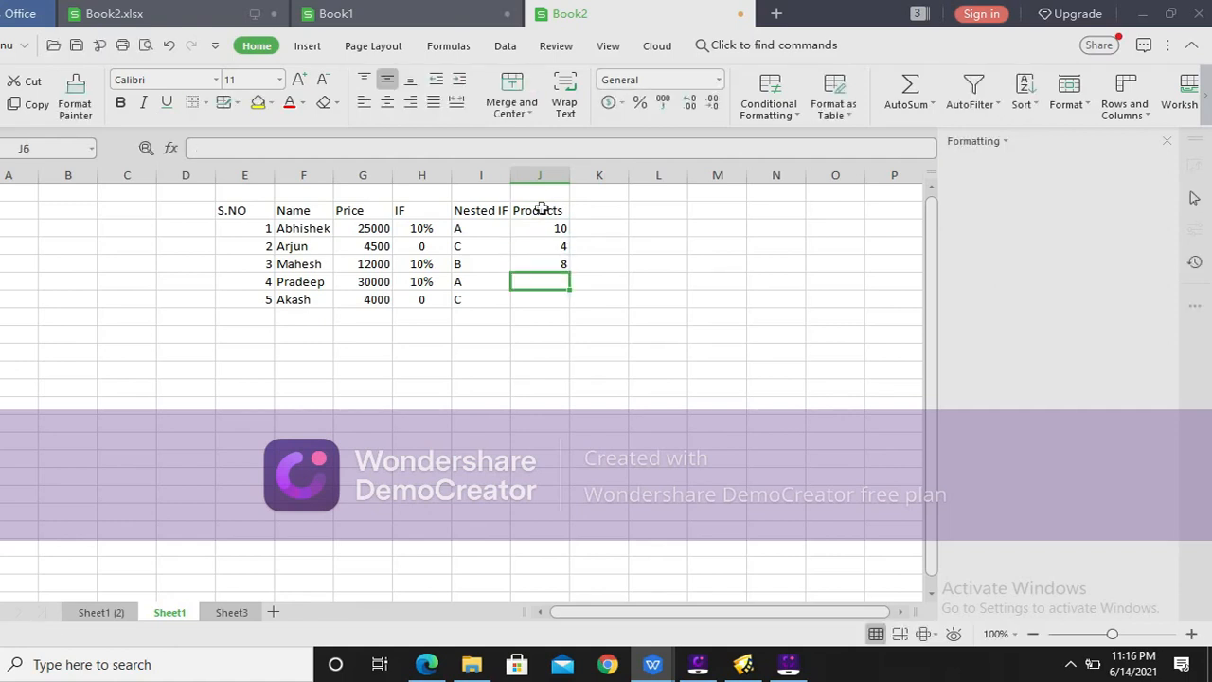
pyautogui.write('14')
pyautogui.press('Return')
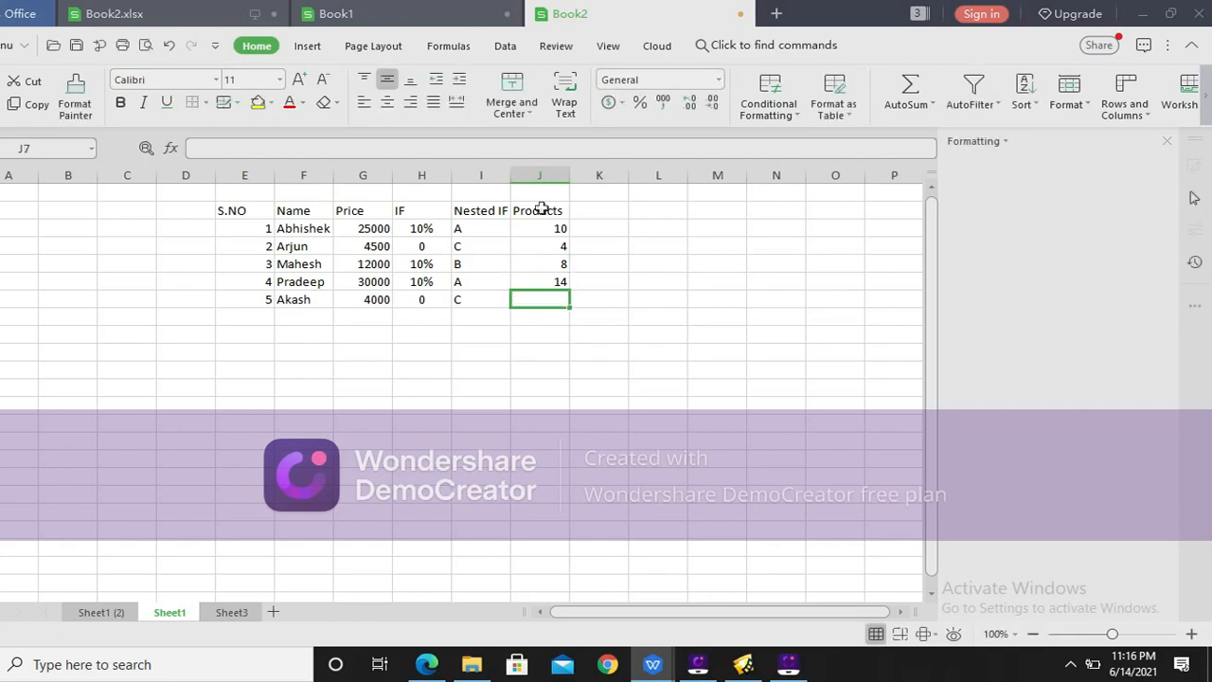
pyautogui.write('4')
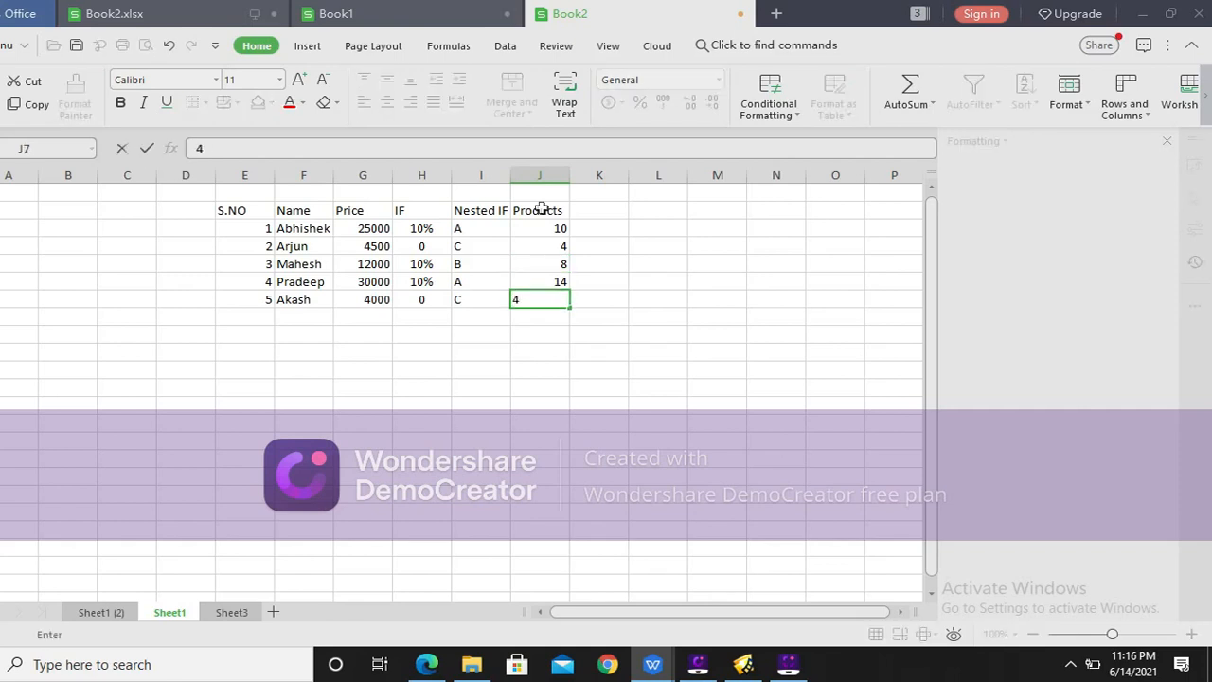
pyautogui.press('Up')
# Enter the column headers OR in K2 and AND in L2.
pyautogui.press('Up')
pyautogui.press('Up')
pyautogui.press('Up')
pyautogui.press('Up')
pyautogui.press('Right')
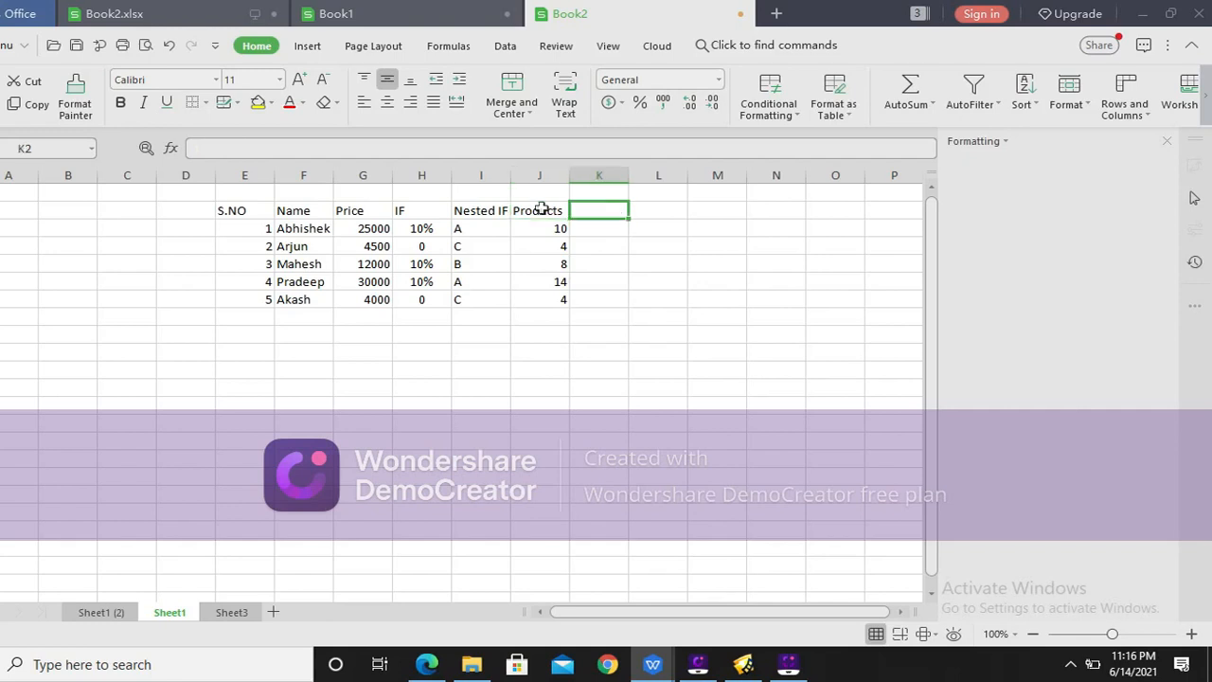
pyautogui.write('OR')
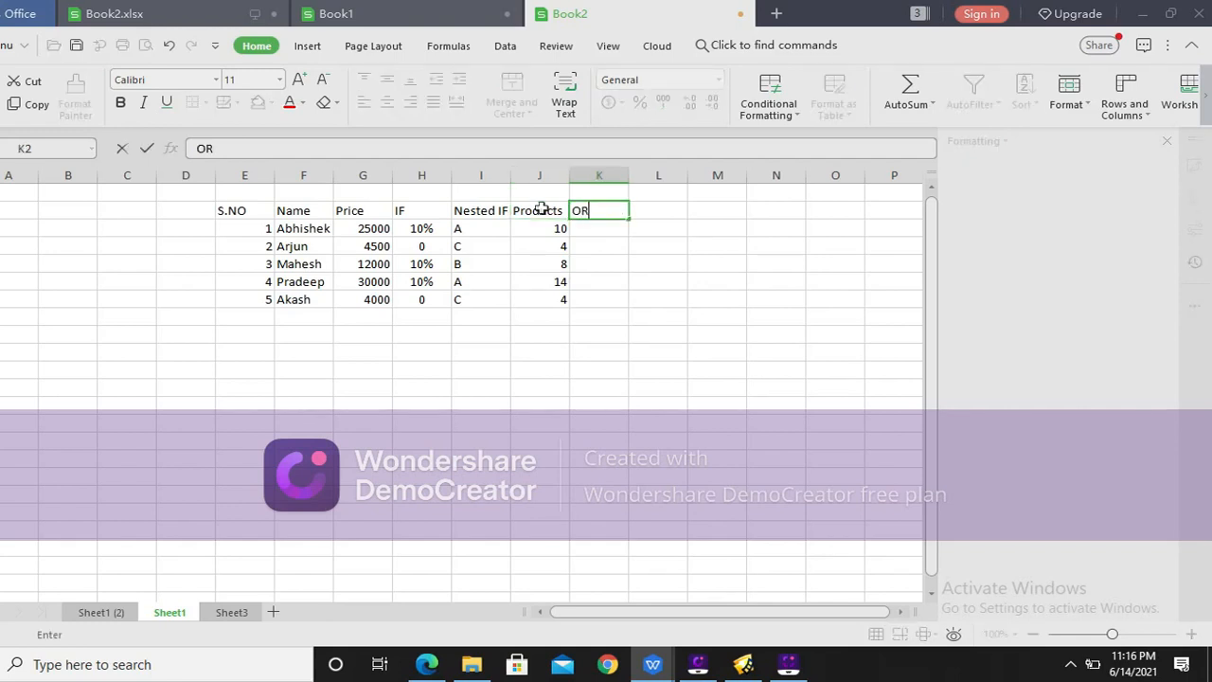
pyautogui.press('Right')
pyautogui.write('AND')
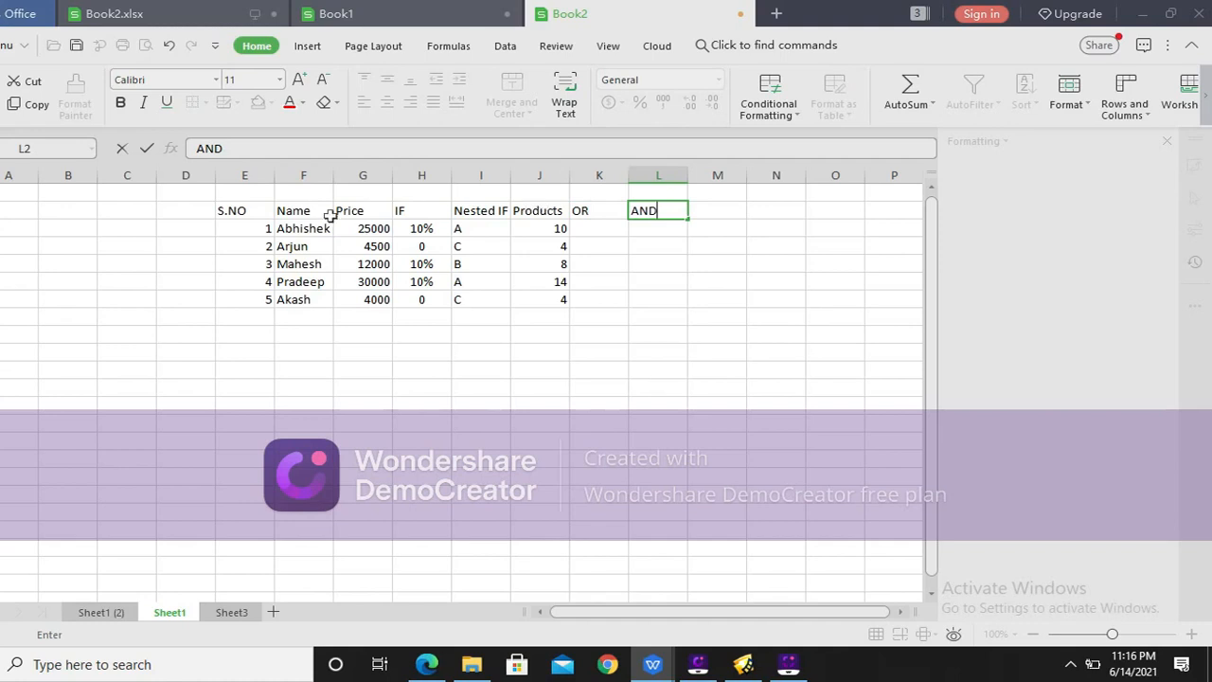
# Apply all borders to the table range E2:L7.
pyautogui.moveTo(246, 210); pyautogui.dragTo(633, 302)
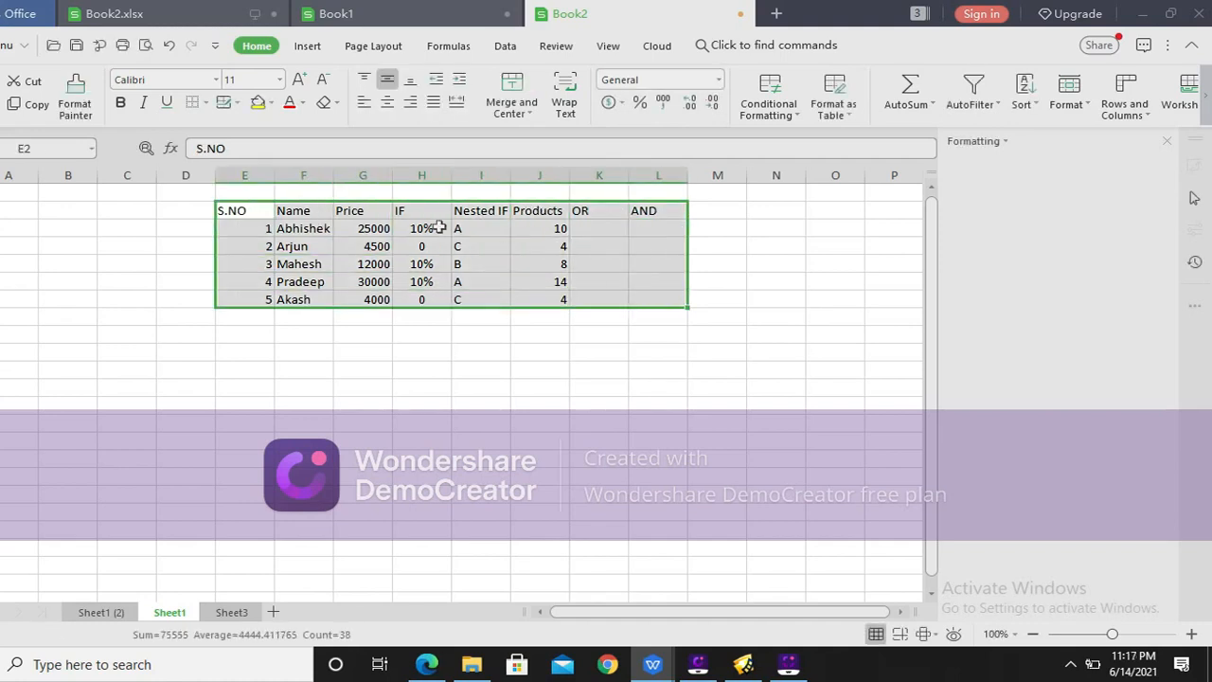
pyautogui.click(207, 106)
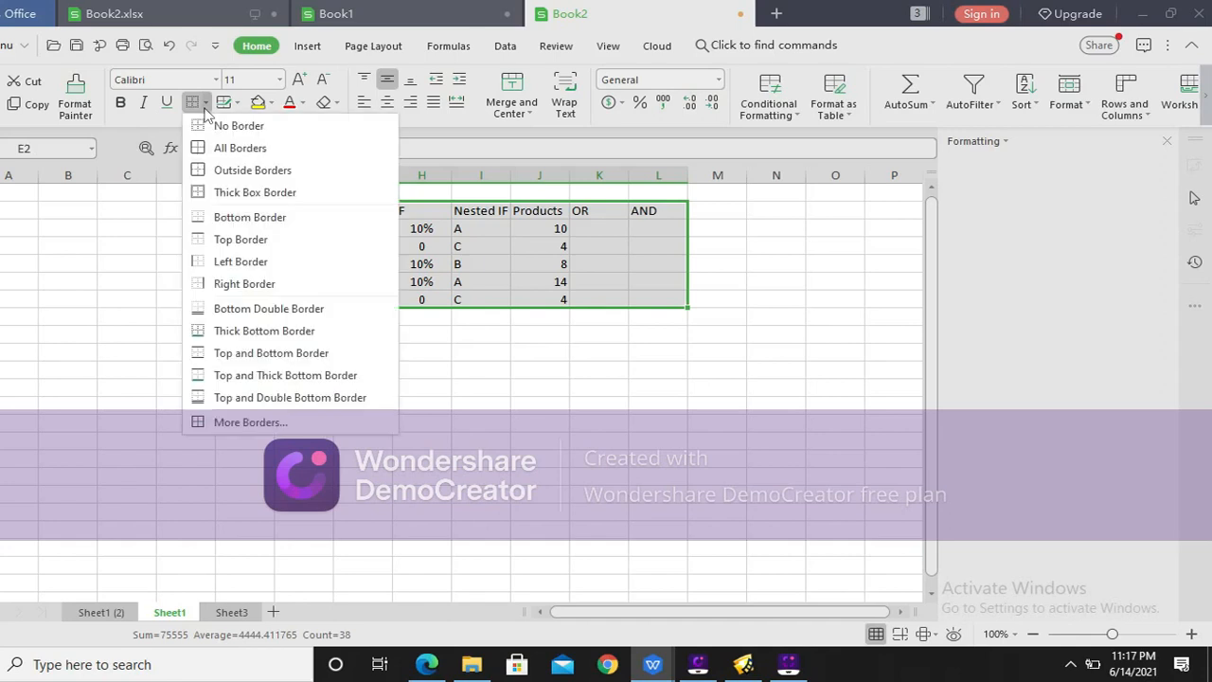
pyautogui.click(247, 146)
# Enter the formula =IF(OR(G3>10000,J3>5),"20%",0) in cell K3 of the OR column.
pyautogui.click(607, 231)
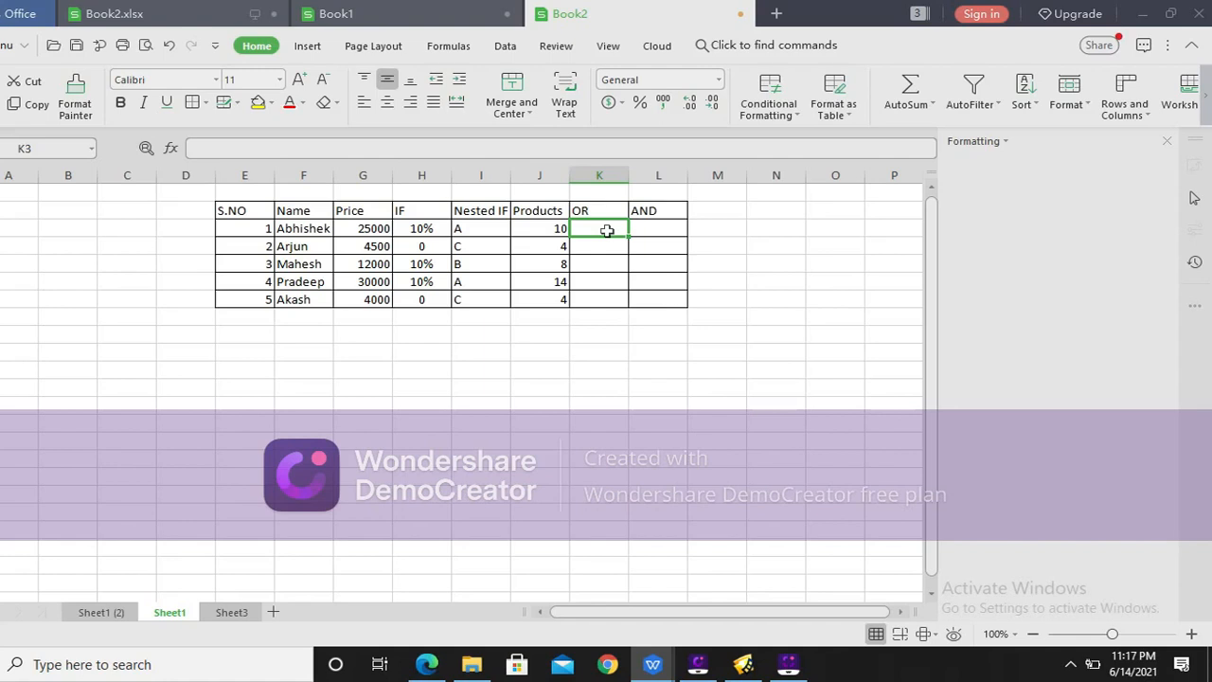
pyautogui.write('=')
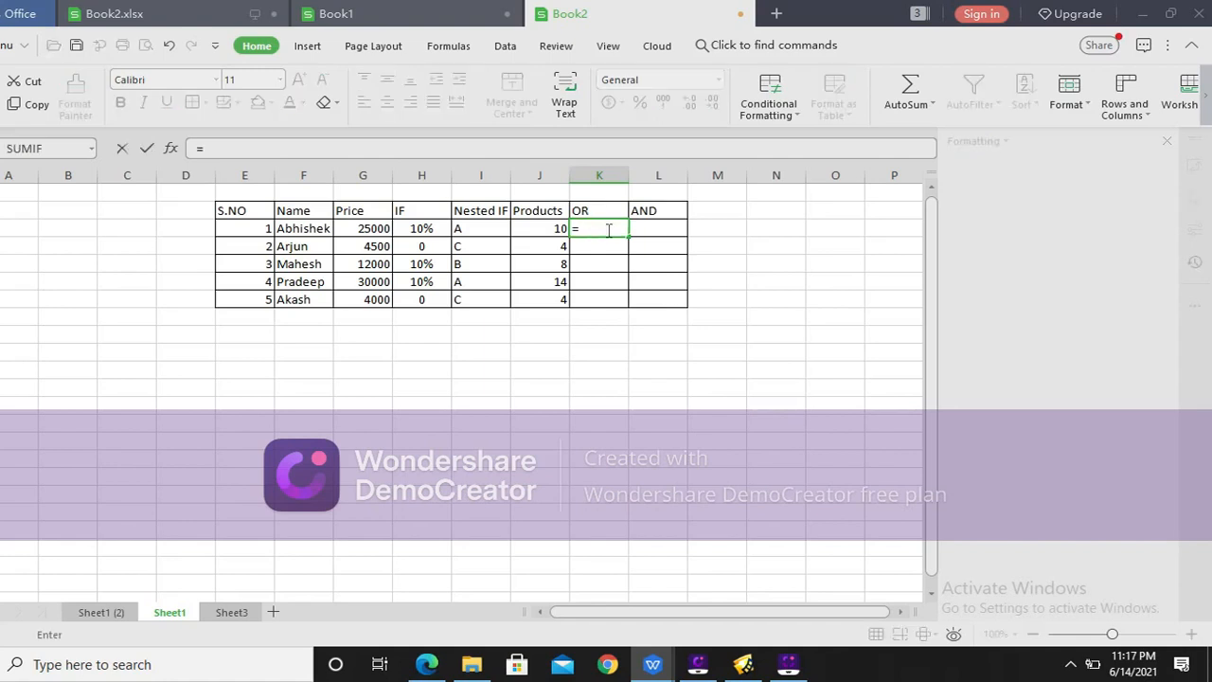
pyautogui.write('I')
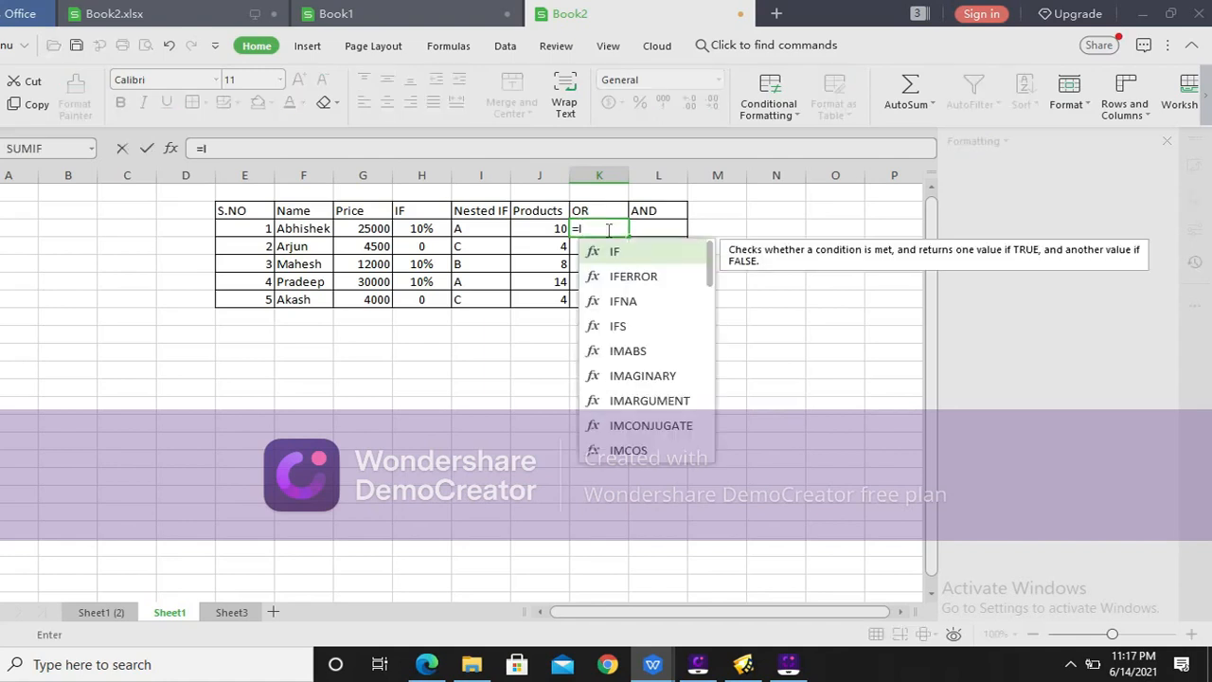
pyautogui.write('F')
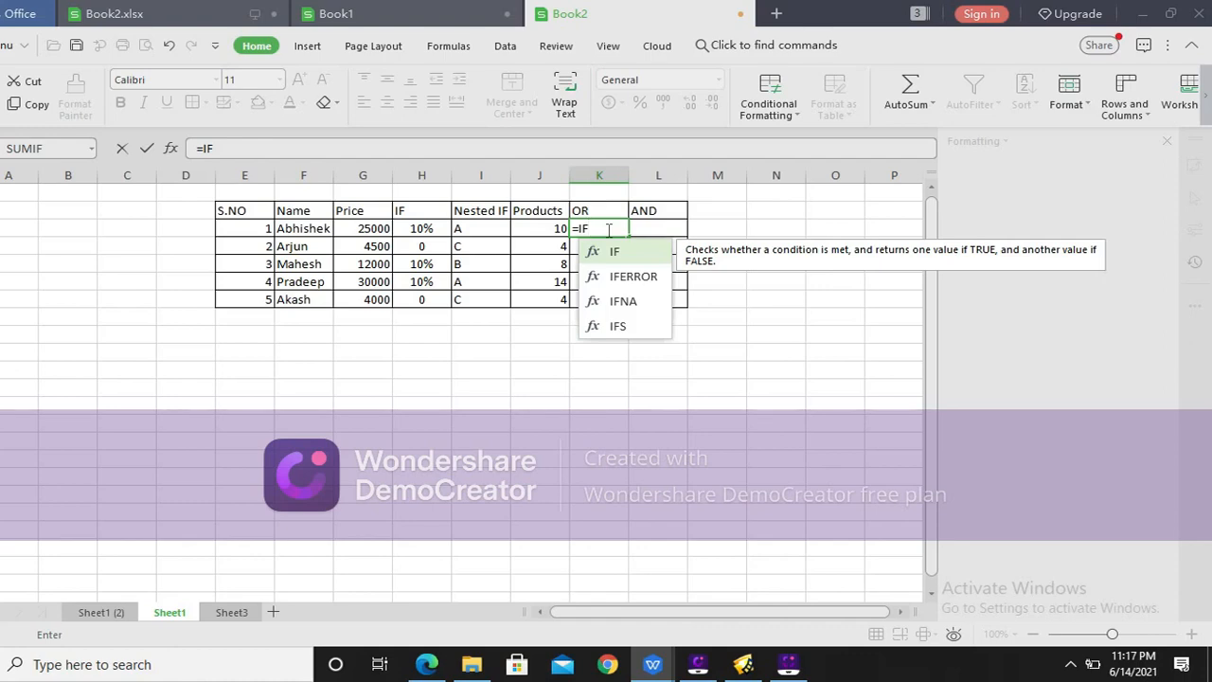
pyautogui.write('(OR')
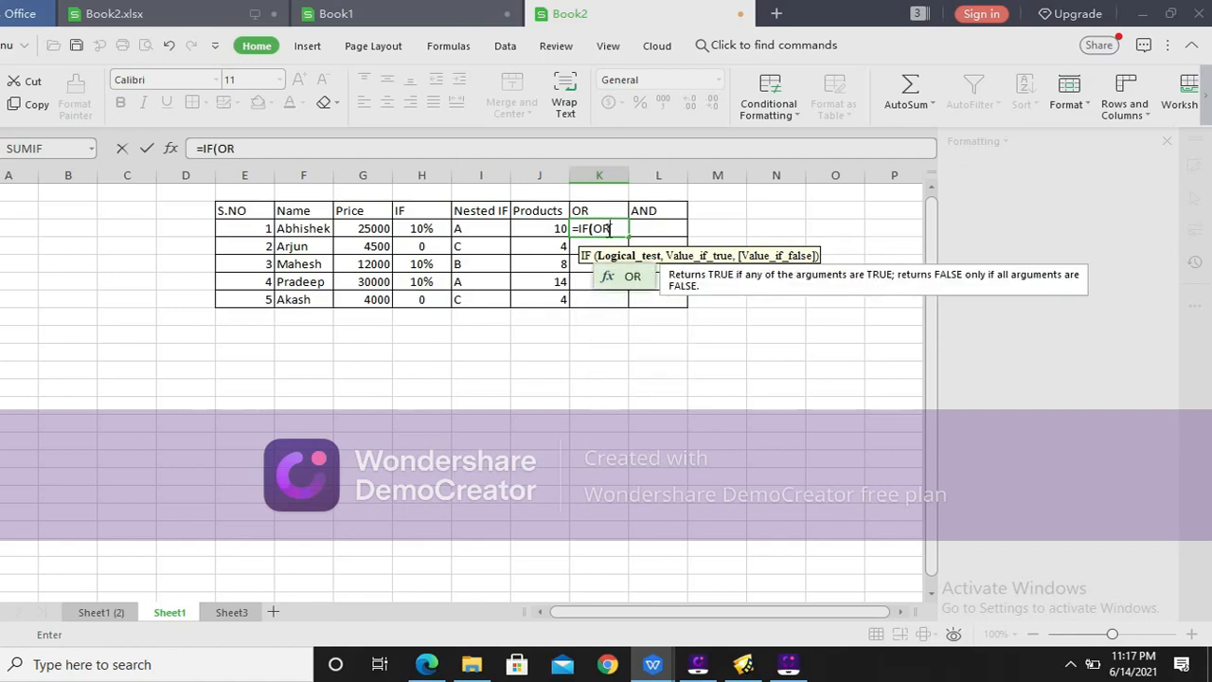
pyautogui.write('(')
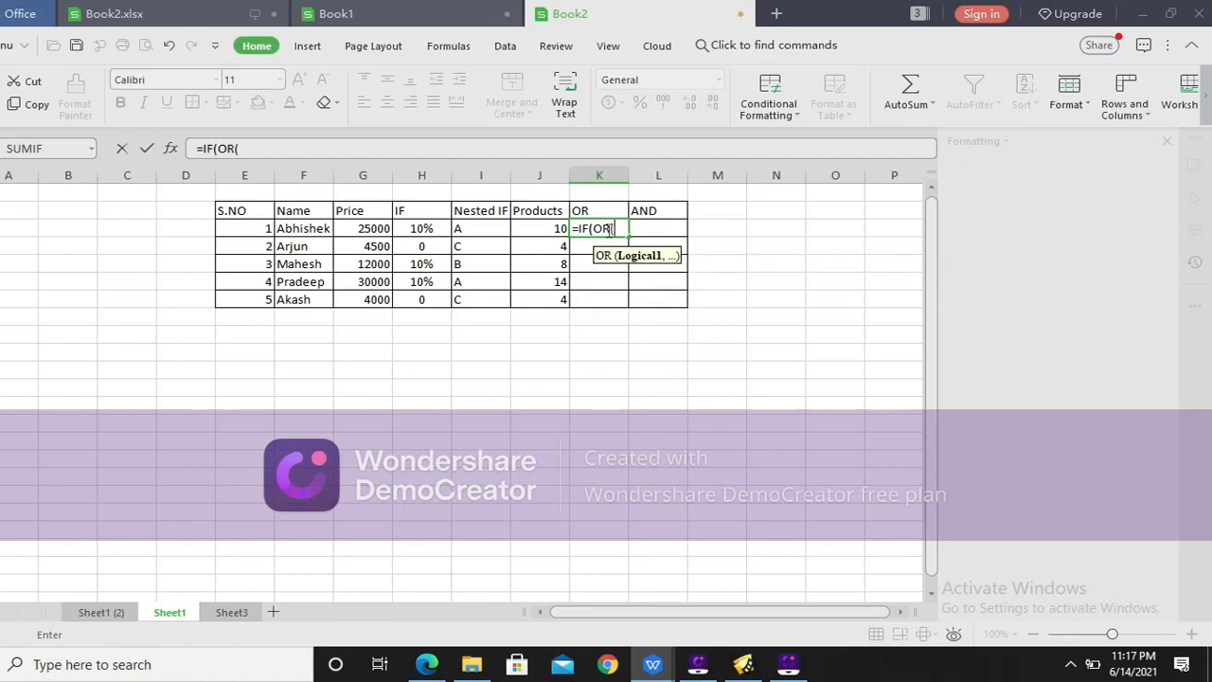
pyautogui.click(377, 228)
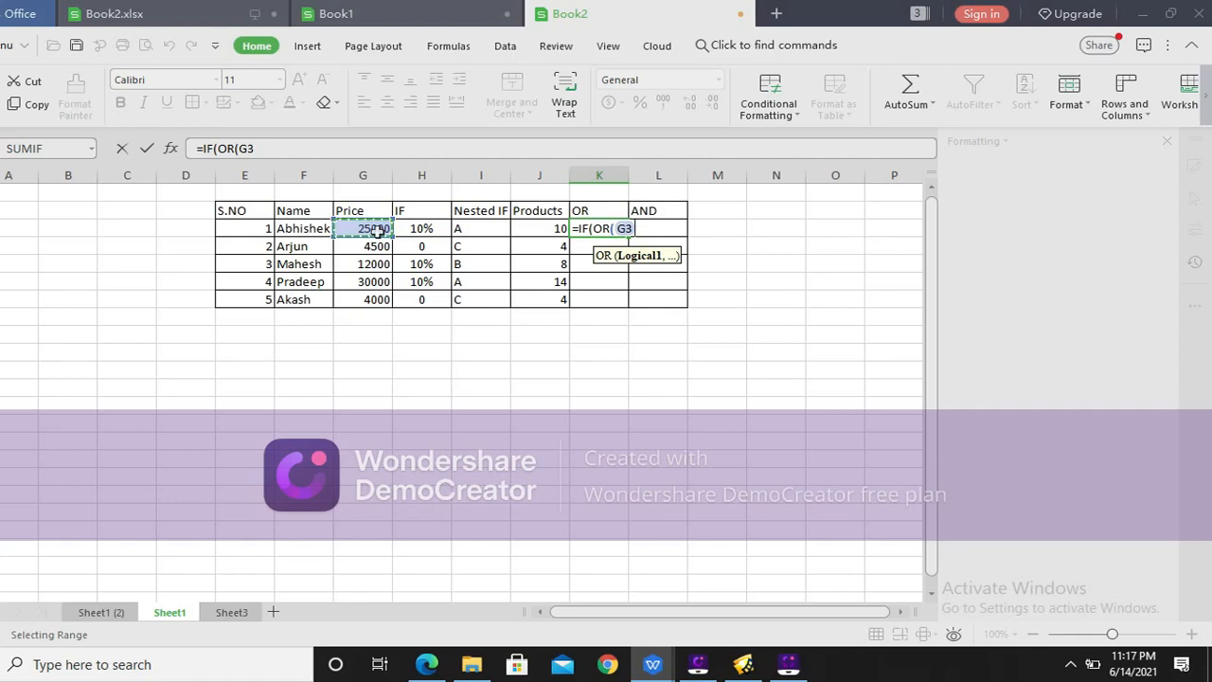
pyautogui.write('>1000')
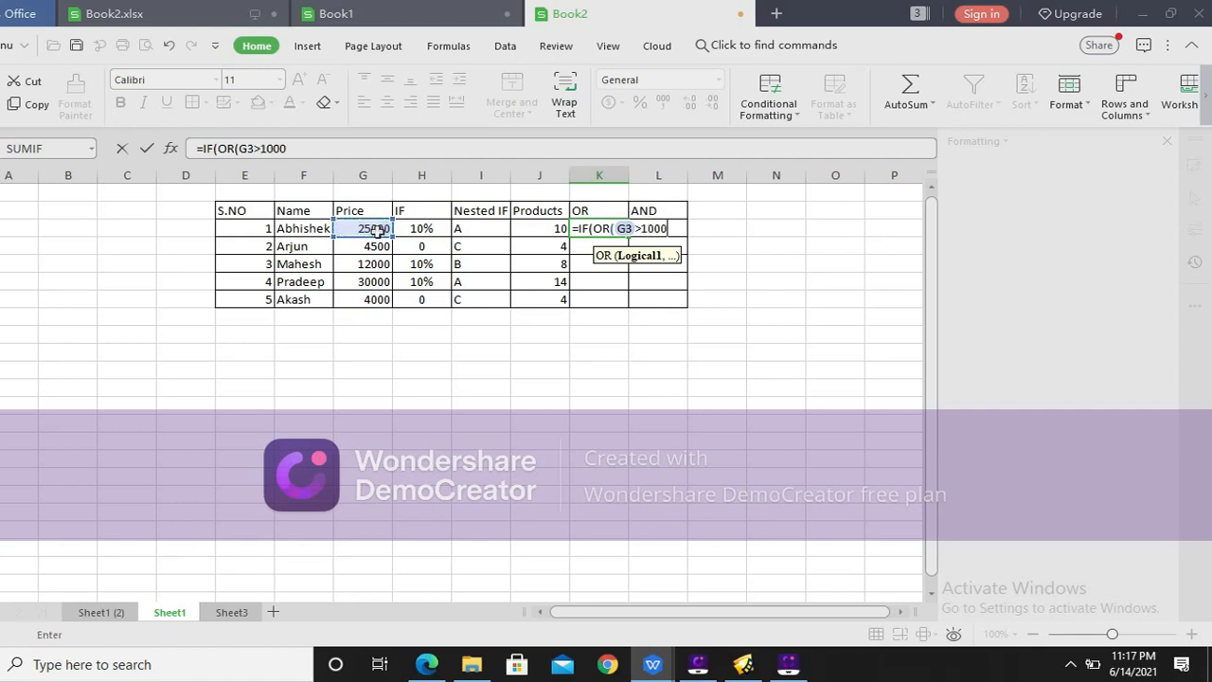
pyautogui.write('0,')
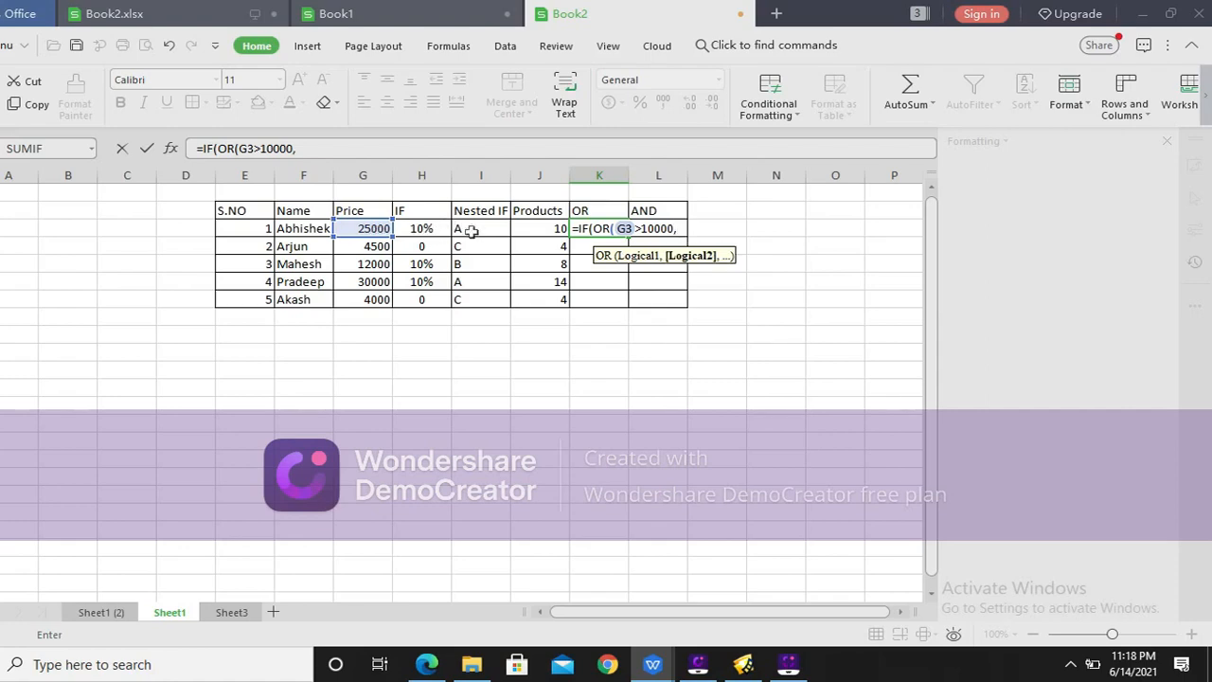
pyautogui.click(537, 232)
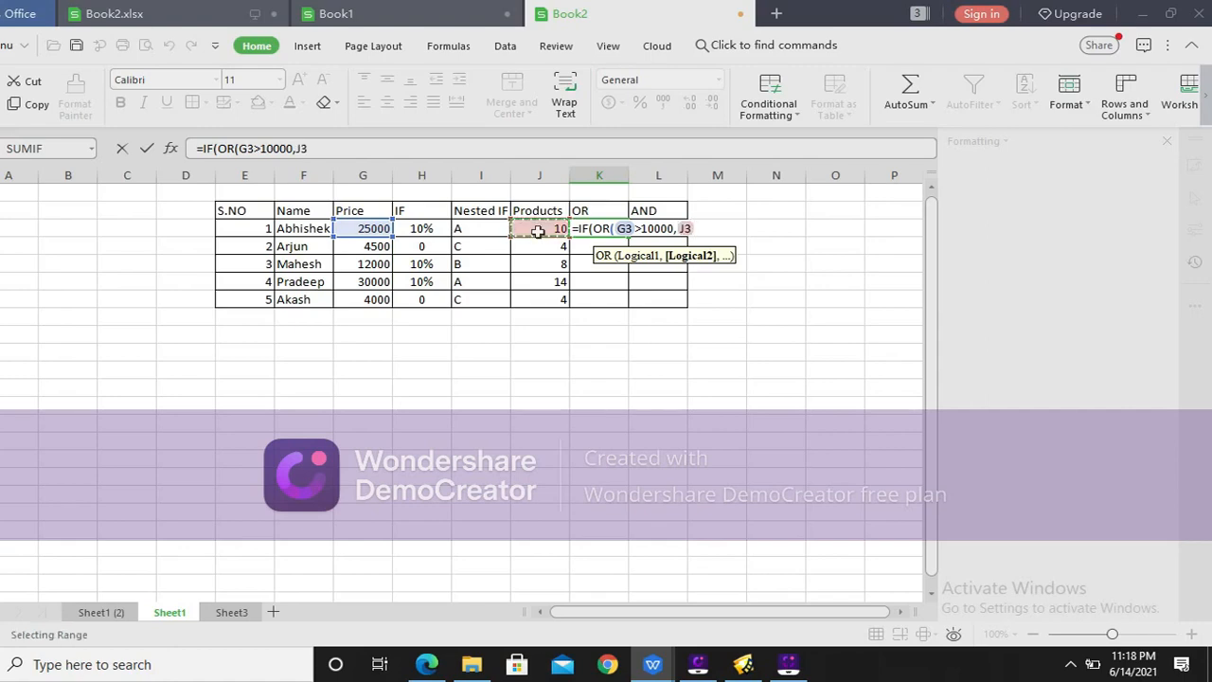
pyautogui.write('>5')
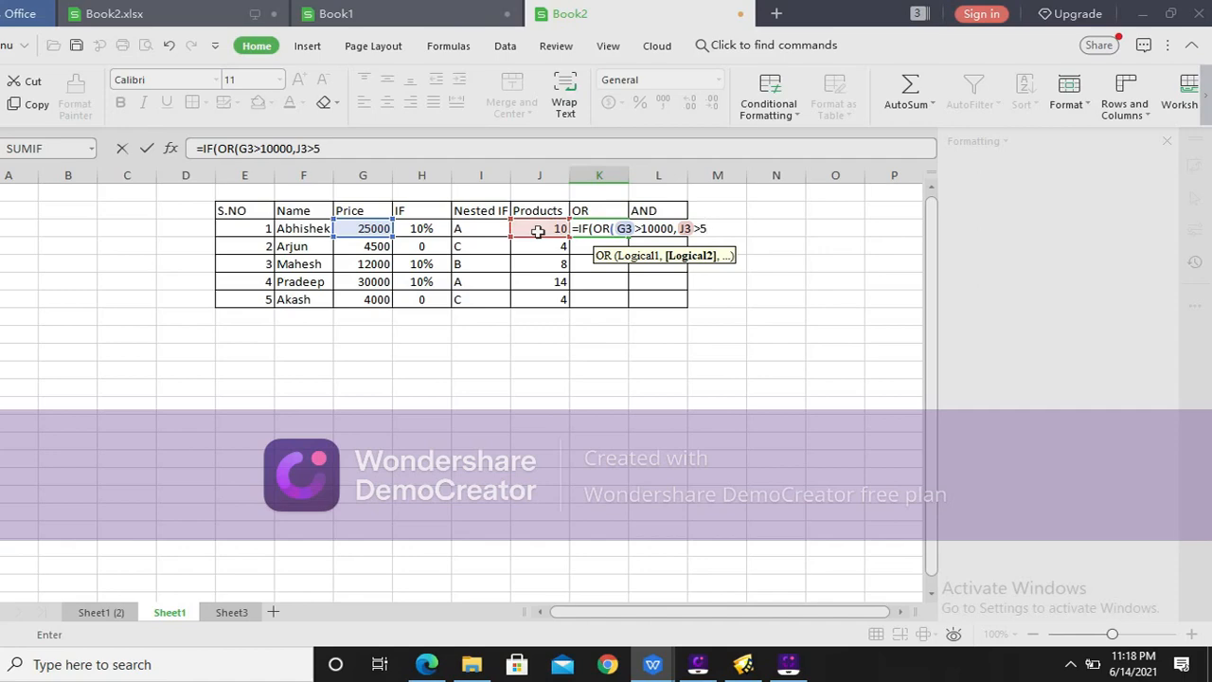
pyautogui.write('),"')
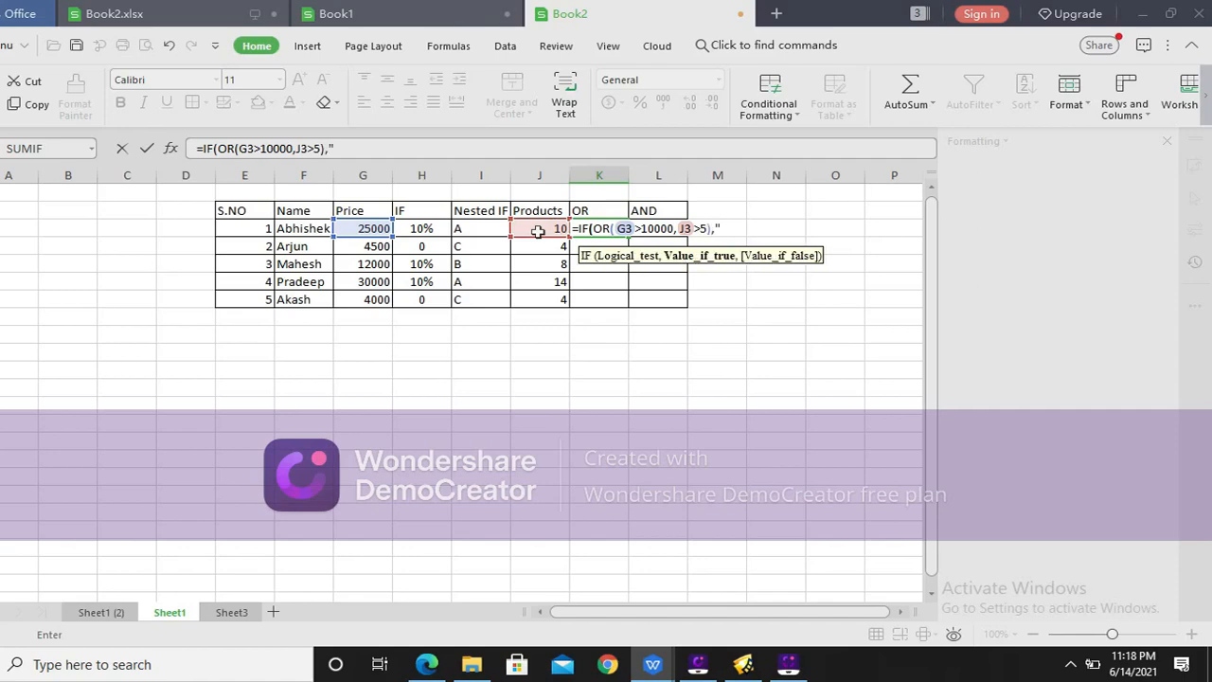
pyautogui.write('20%')
pyautogui.write('",0')
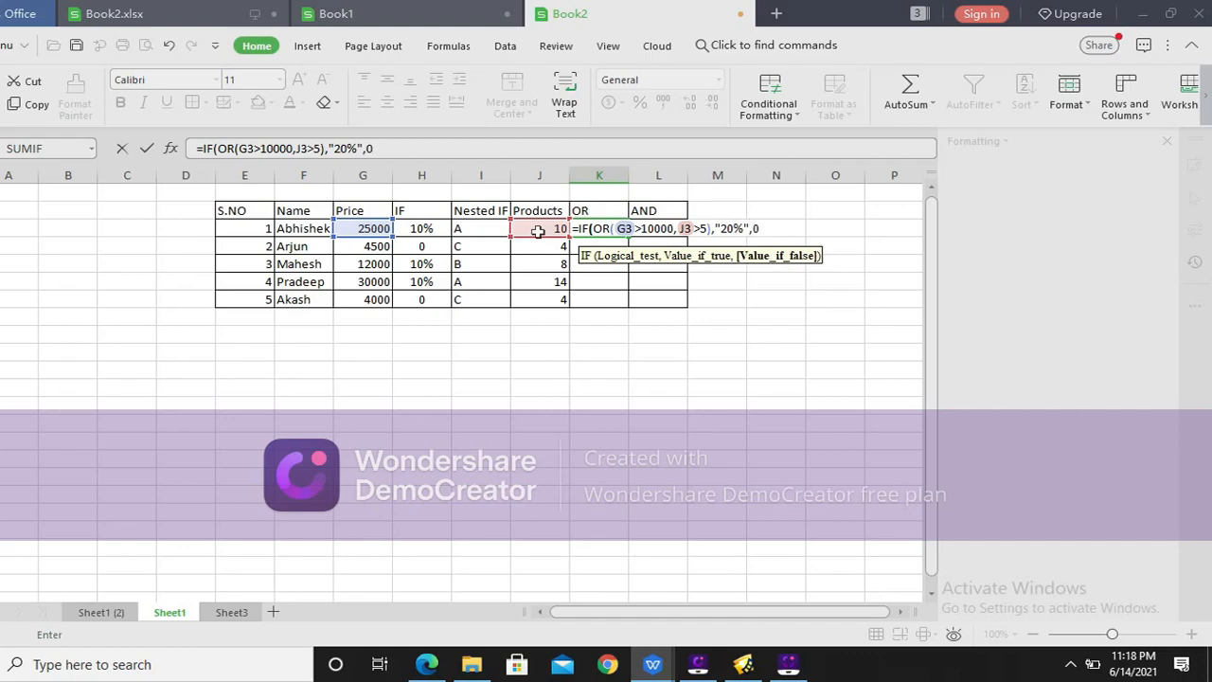
pyautogui.write(')')
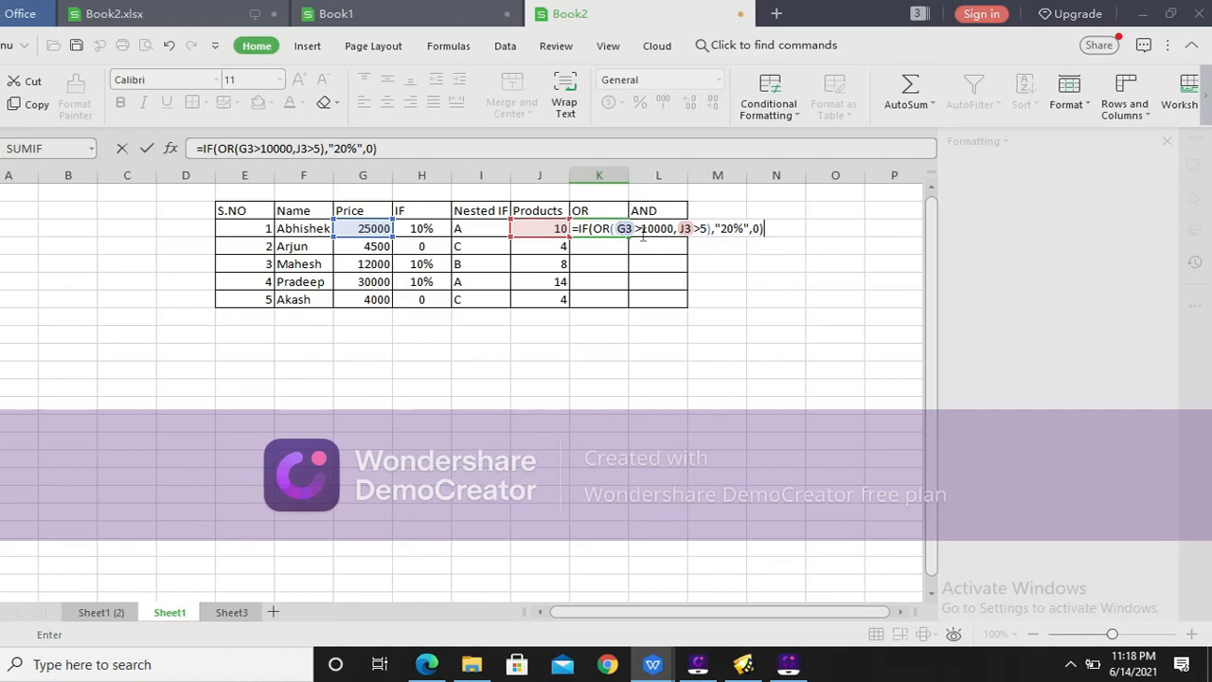
pyautogui.click(708, 230)
pyautogui.press('Return')
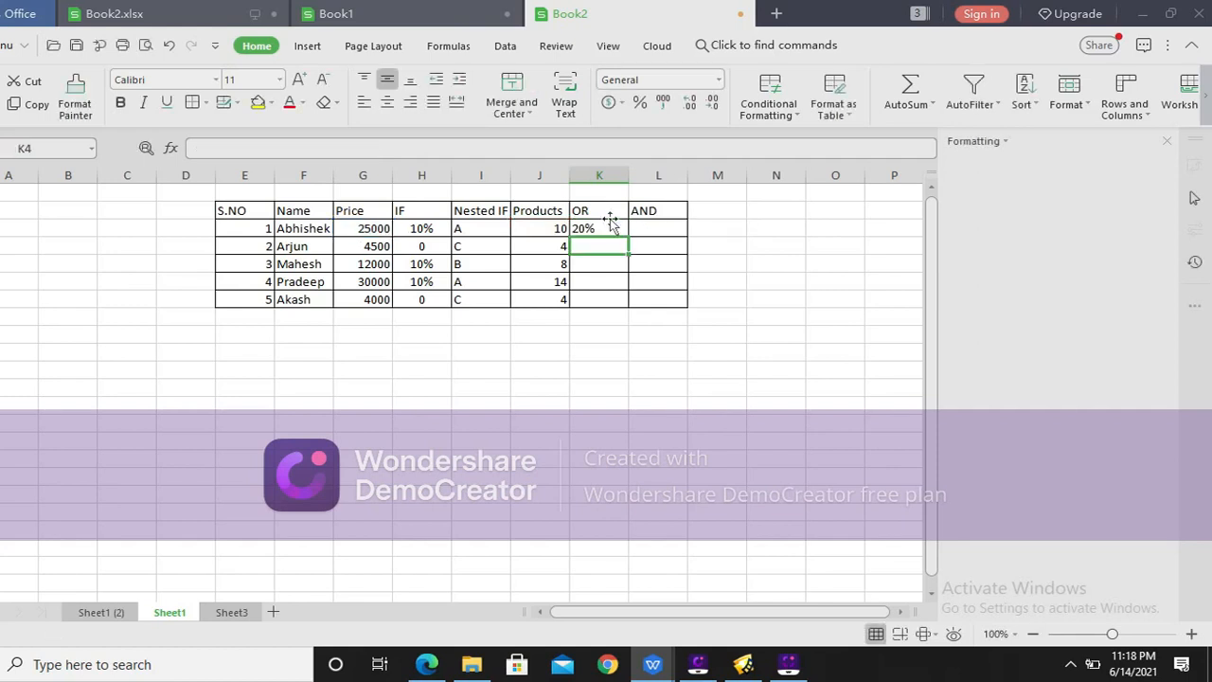
# Fill the OR formula from K3 down to K7 for the remaining rows.
pyautogui.click(612, 227)
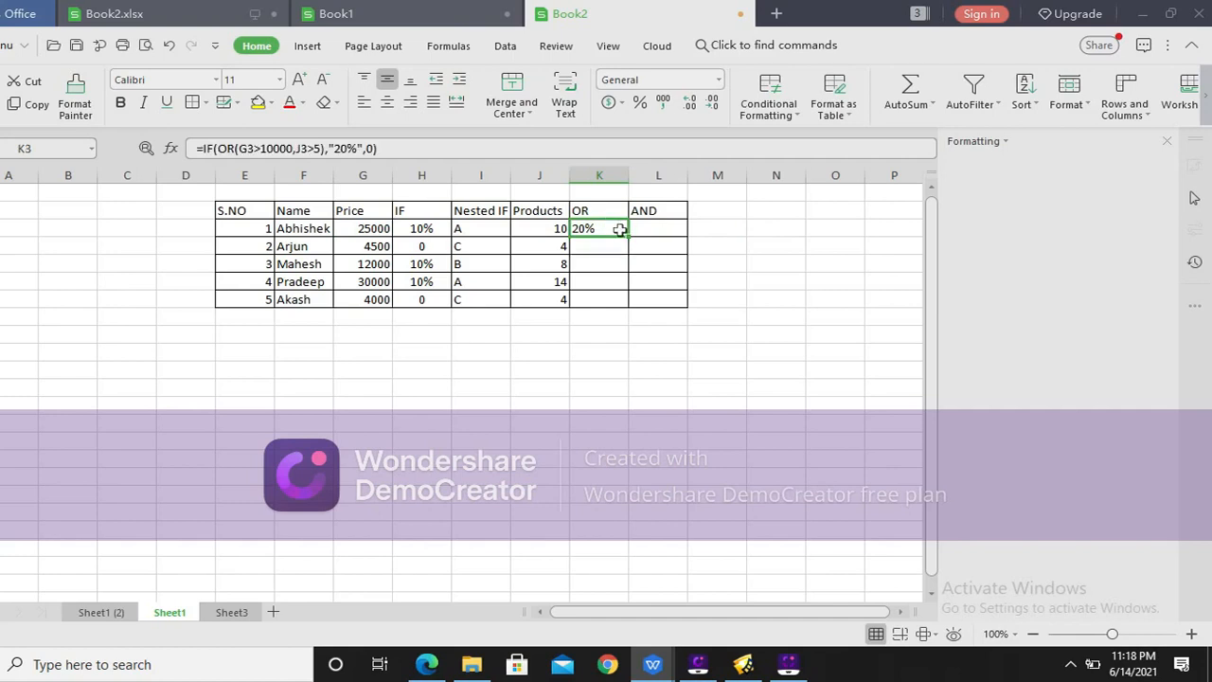
pyautogui.moveTo(629, 236); pyautogui.dragTo(625, 299)
pyautogui.click(553, 319)
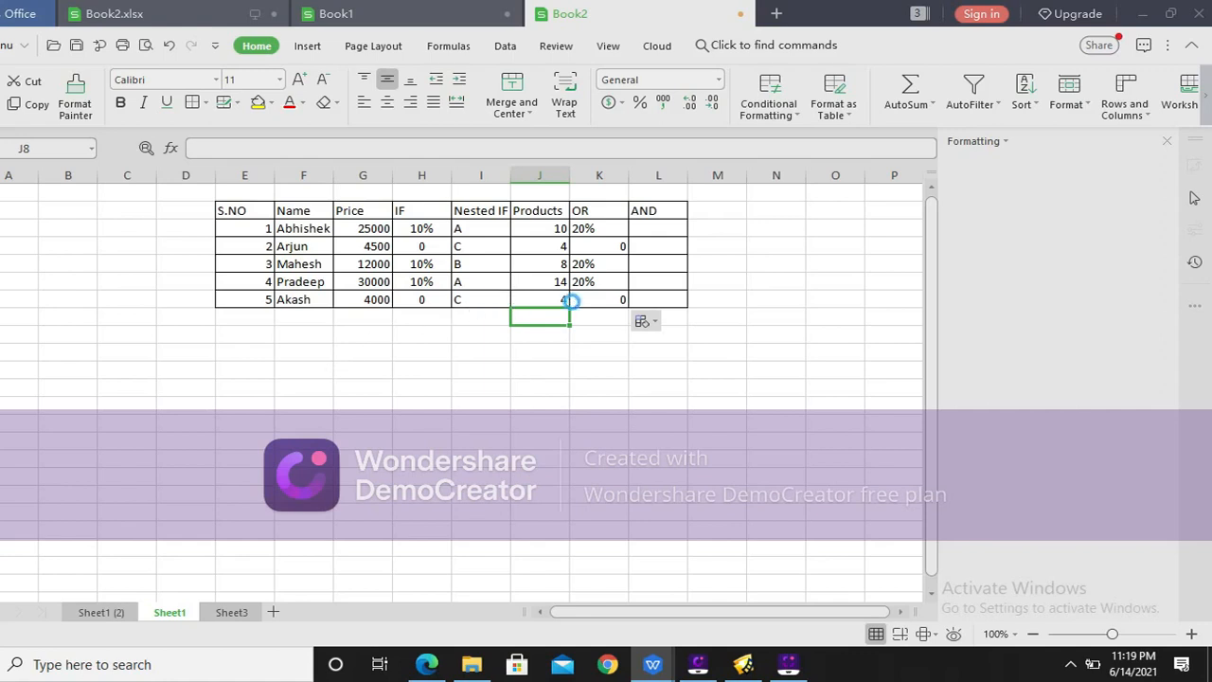
# Change the Products value in J4 to 6 and select K4 to check its OR formula.
pyautogui.click(564, 301)
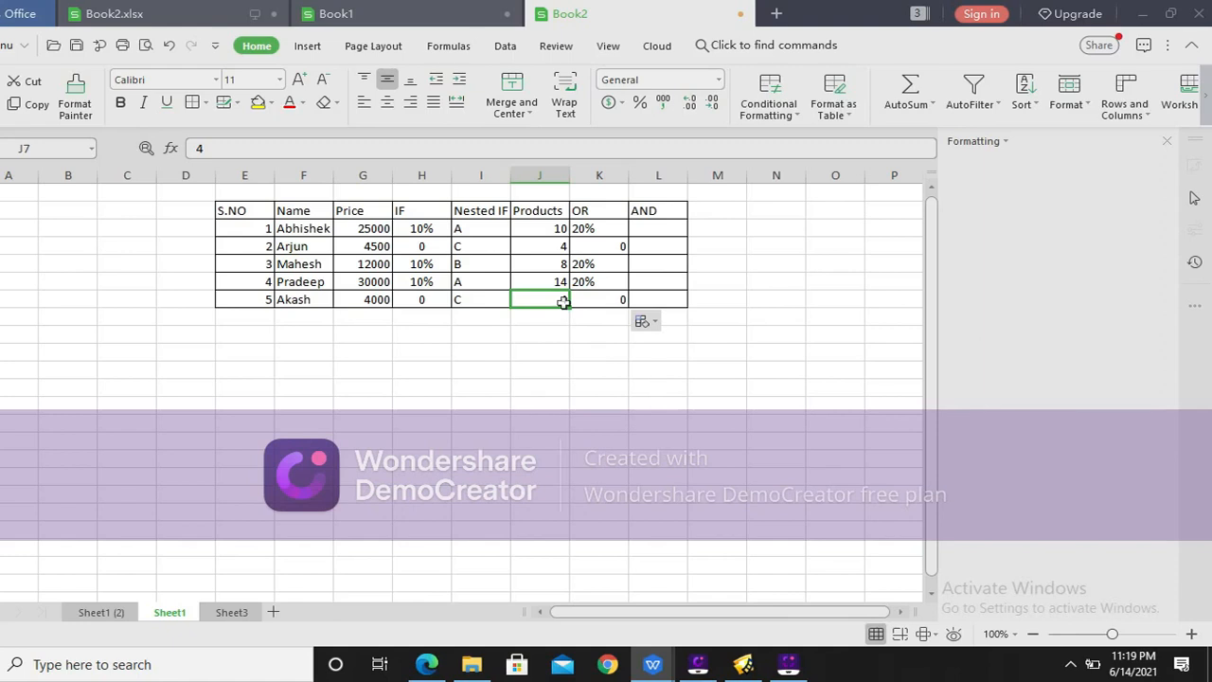
pyautogui.click(549, 247)
pyautogui.press('BackSpace')
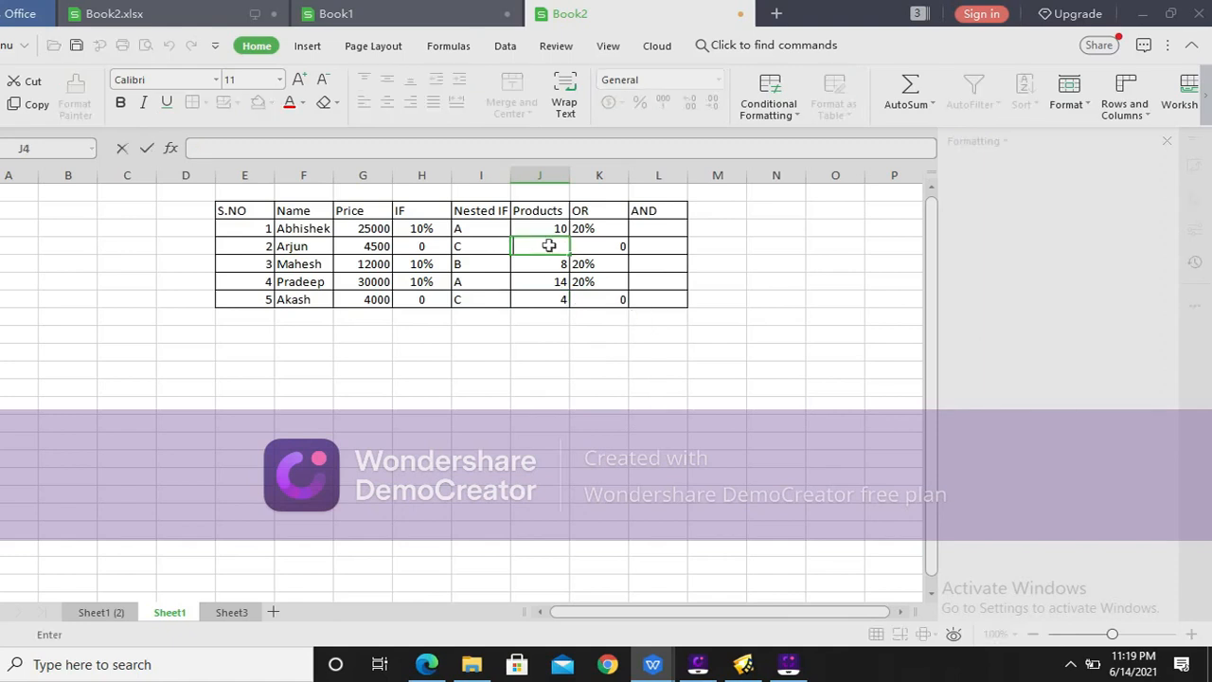
pyautogui.write('6')
pyautogui.click(608, 248)
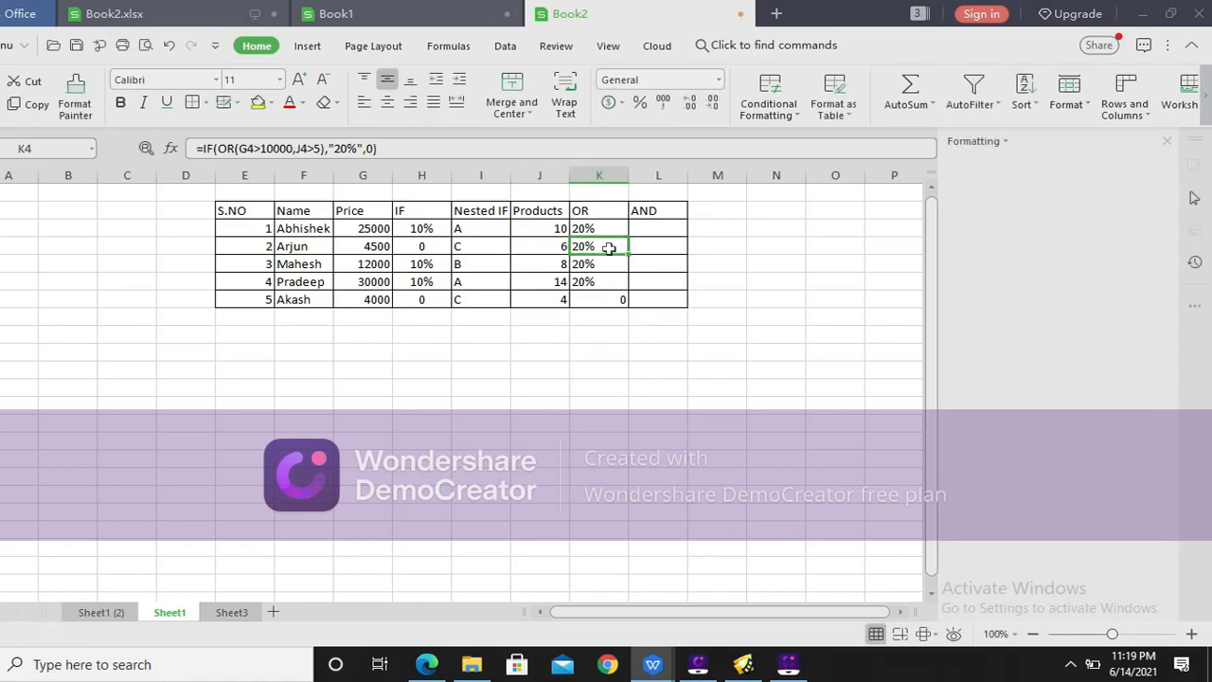
# Clear the OR formulas from cells K4 through K7, keeping only the one in K3.
pyautogui.press('BackSpace')
pyautogui.press('Return')
pyautogui.press('BackSpace')
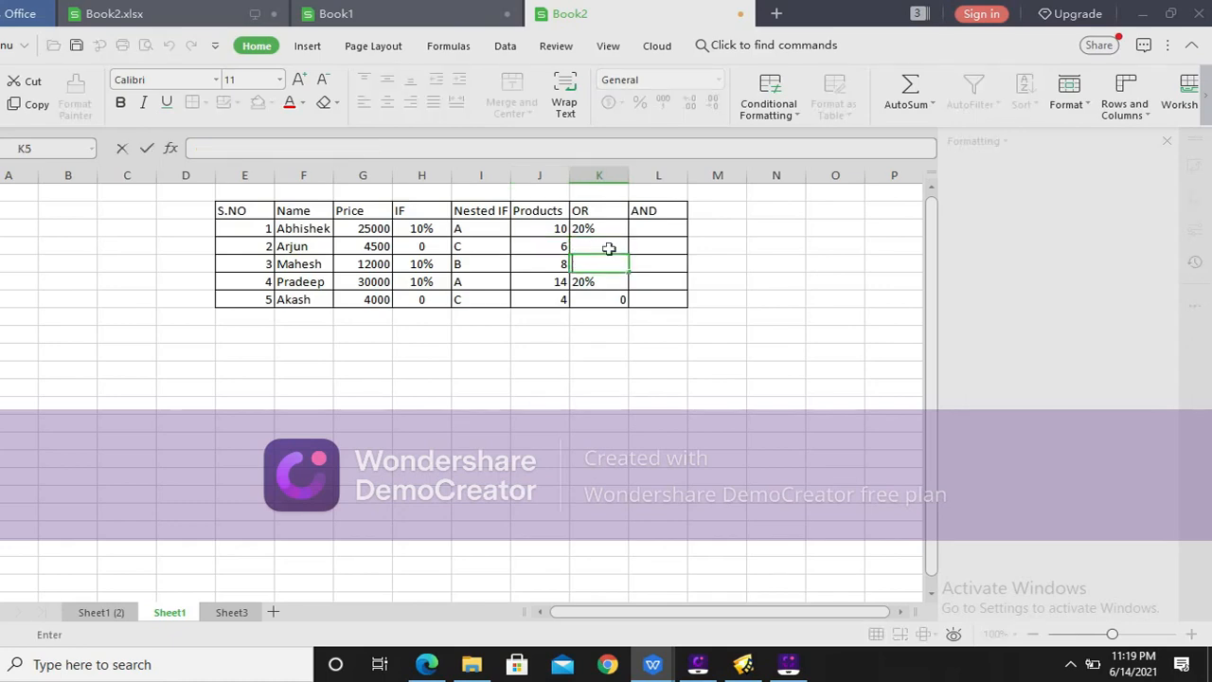
pyautogui.press('Return')
pyautogui.press('BackSpace')
pyautogui.press('Return')
pyautogui.press('BackSpace')
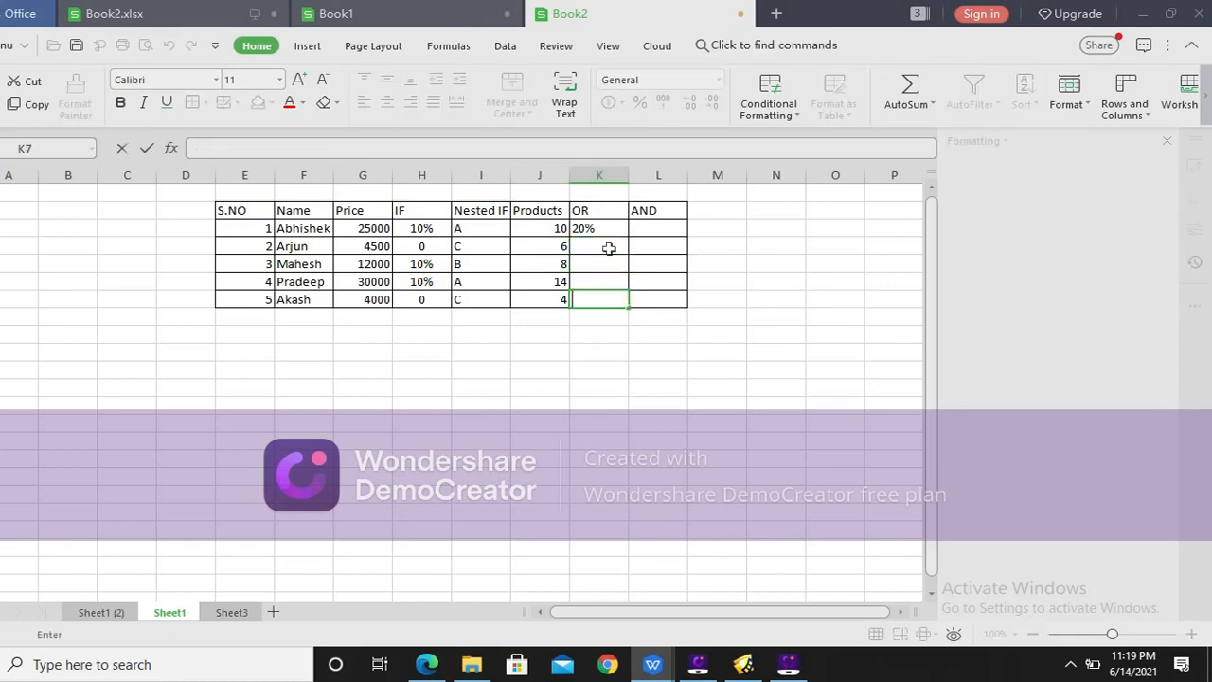
pyautogui.press('Return')
pyautogui.click(608, 247)
pyautogui.press('Up')
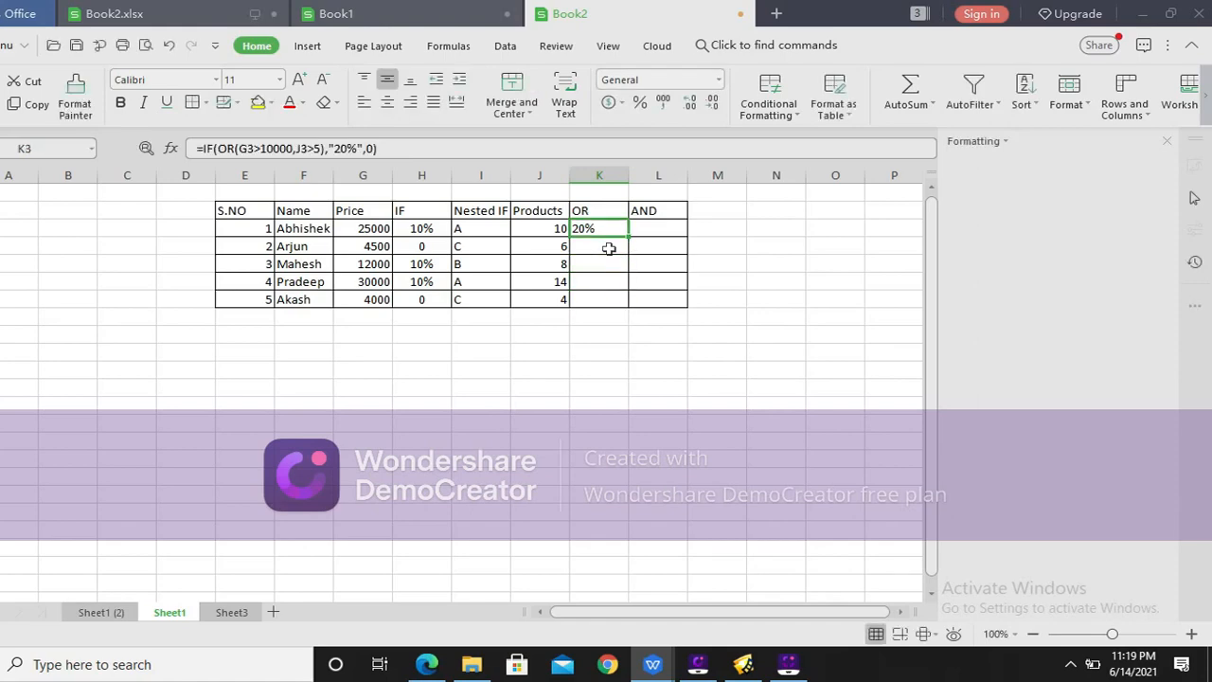
# Replace the contents of K3 with the formula =IF(OR(G3>10000,J3>5),"20%",0).
pyautogui.press('BackSpace')
pyautogui.write('=')
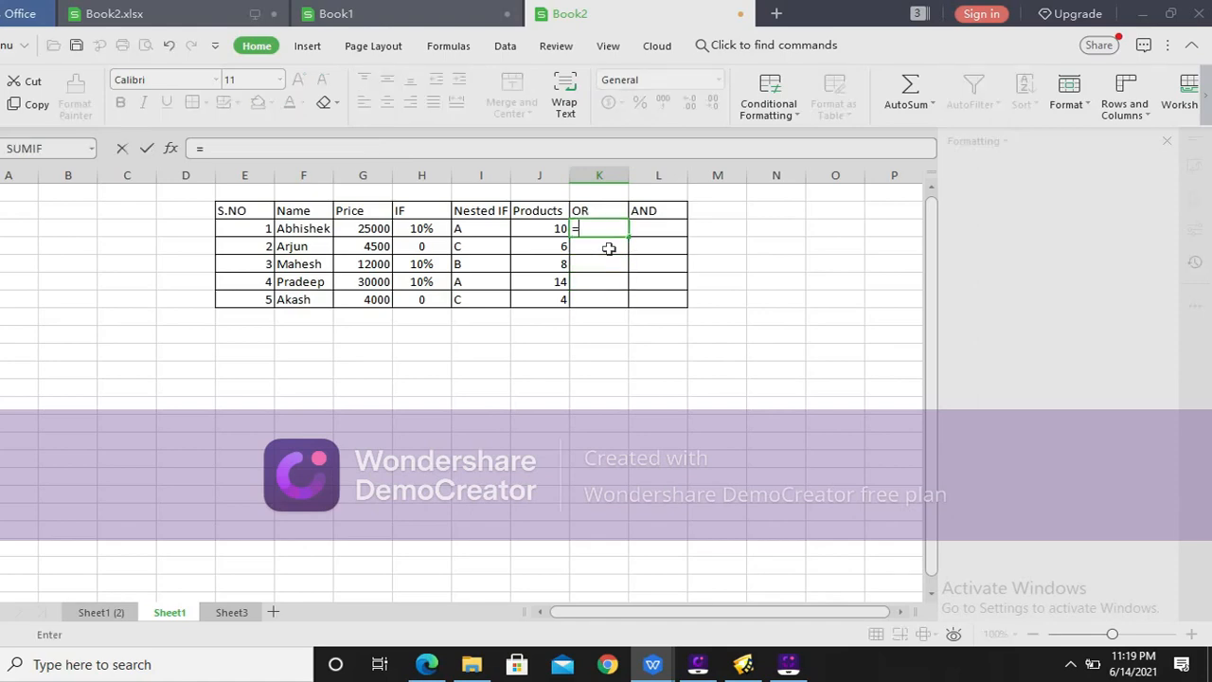
pyautogui.write('IF(')
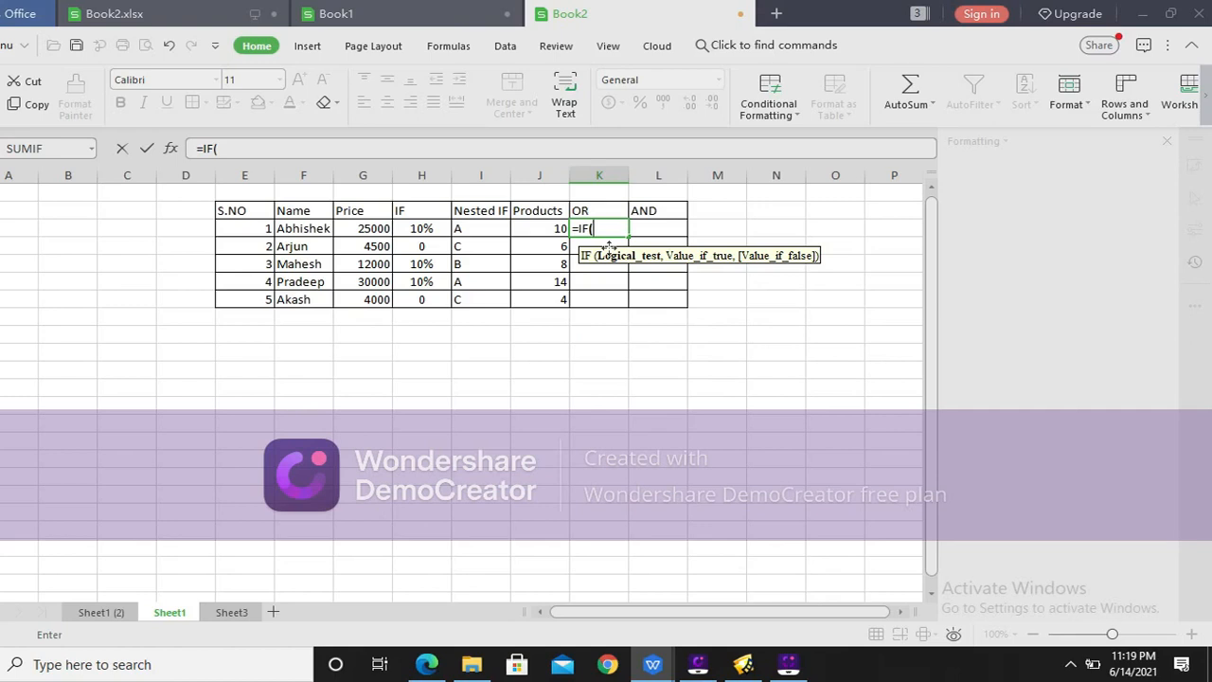
pyautogui.write('OR(')
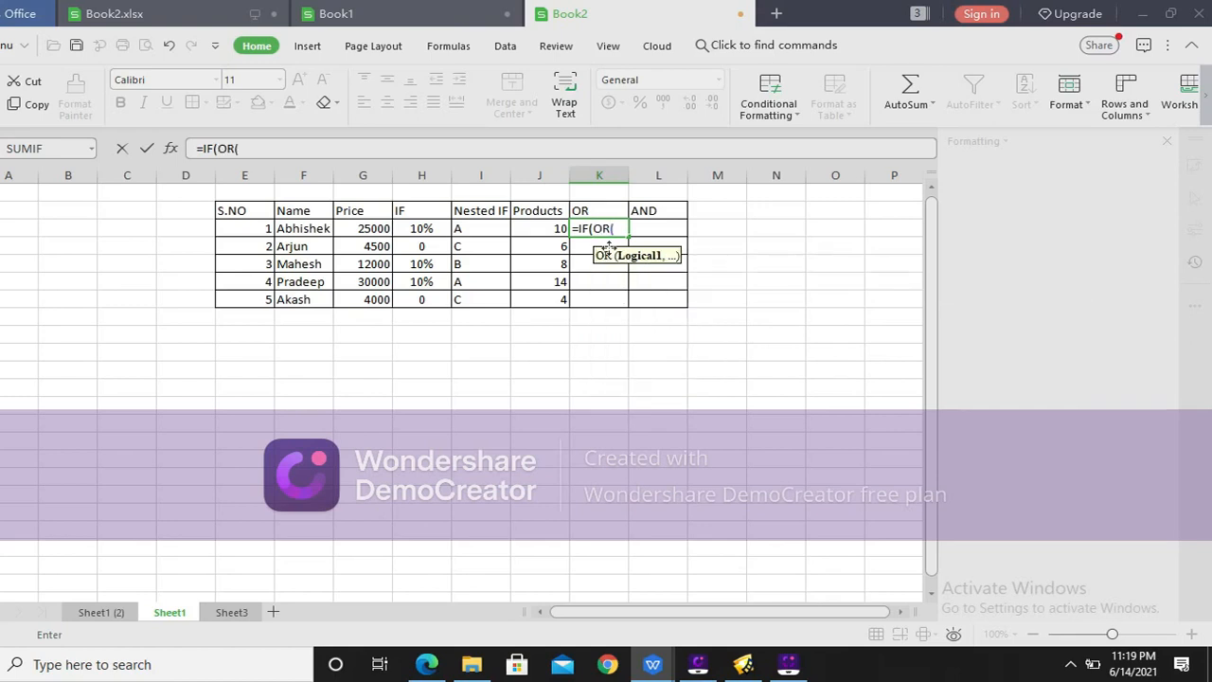
pyautogui.click(353, 229)
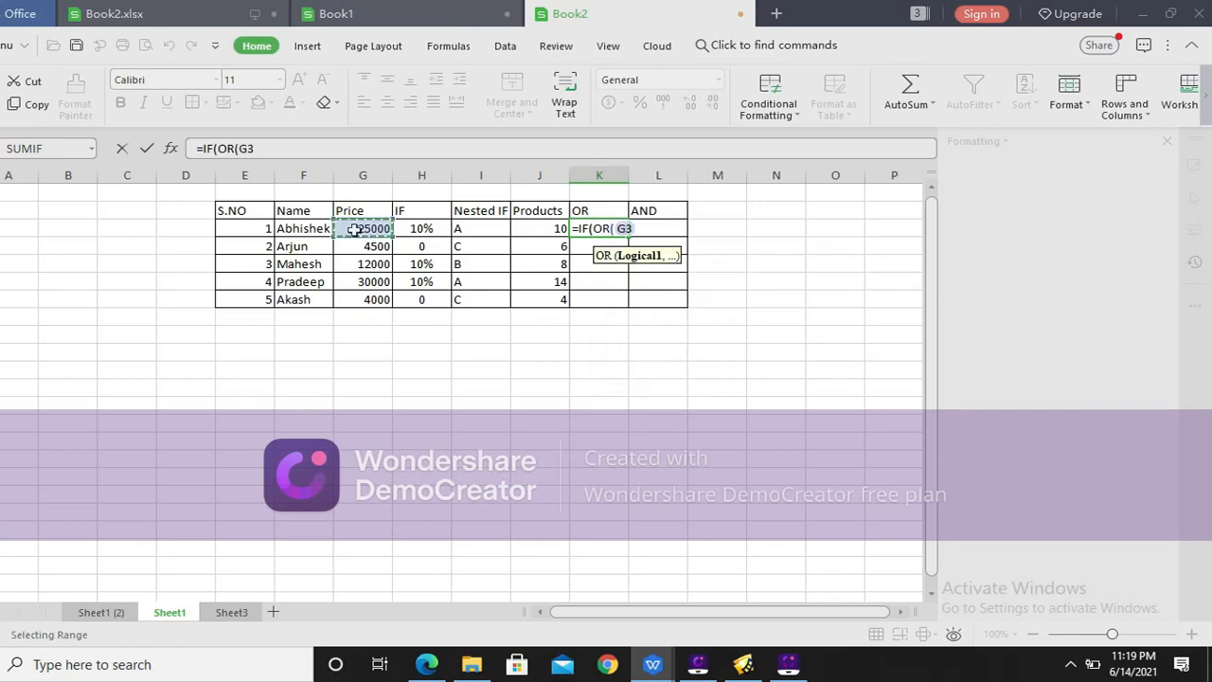
pyautogui.write('>10000')
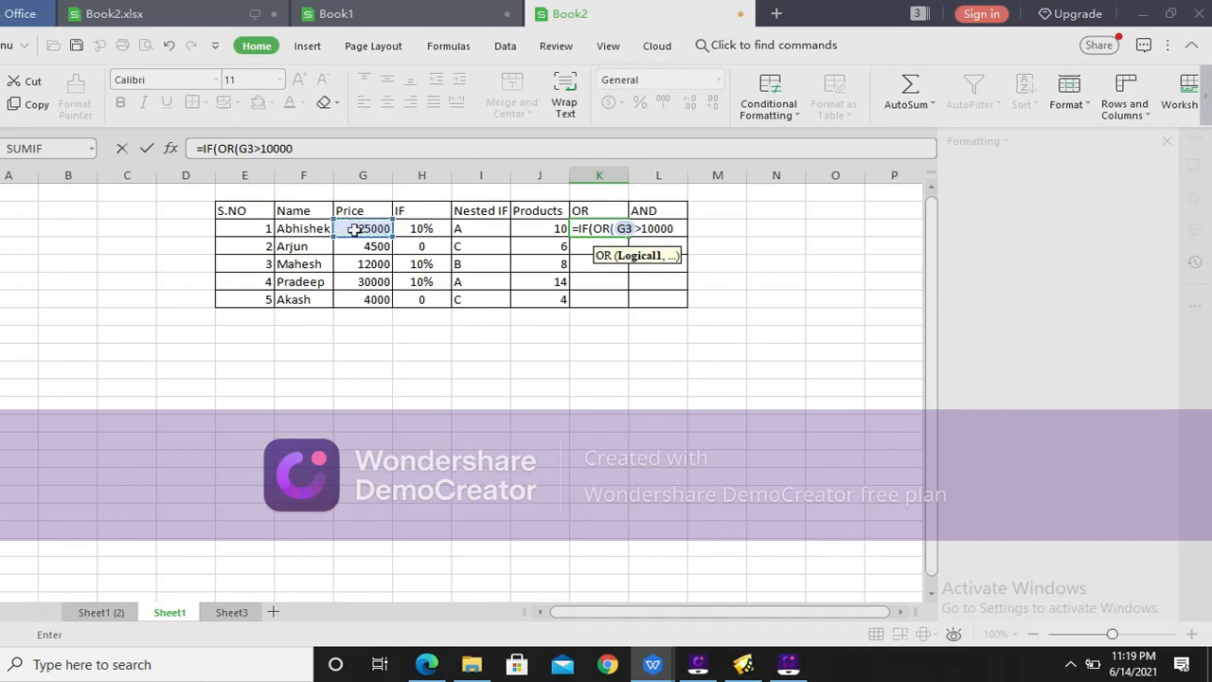
pyautogui.write(',')
pyautogui.click(536, 229)
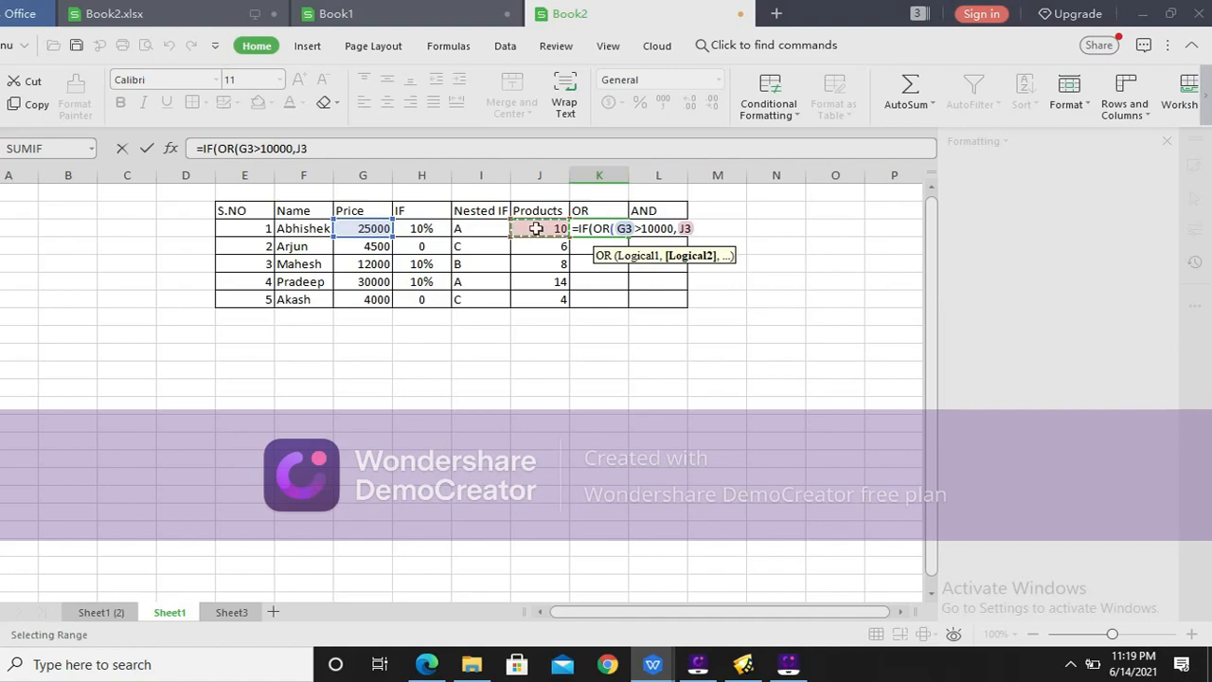
pyautogui.write('>5')
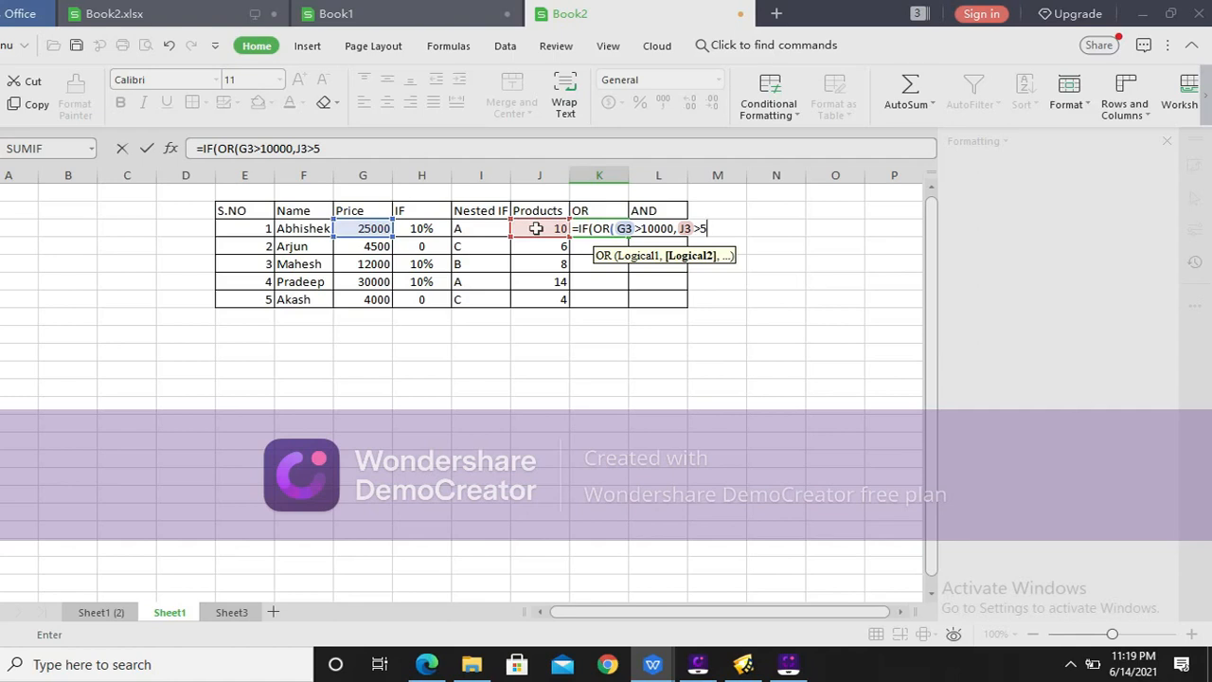
pyautogui.write('),')
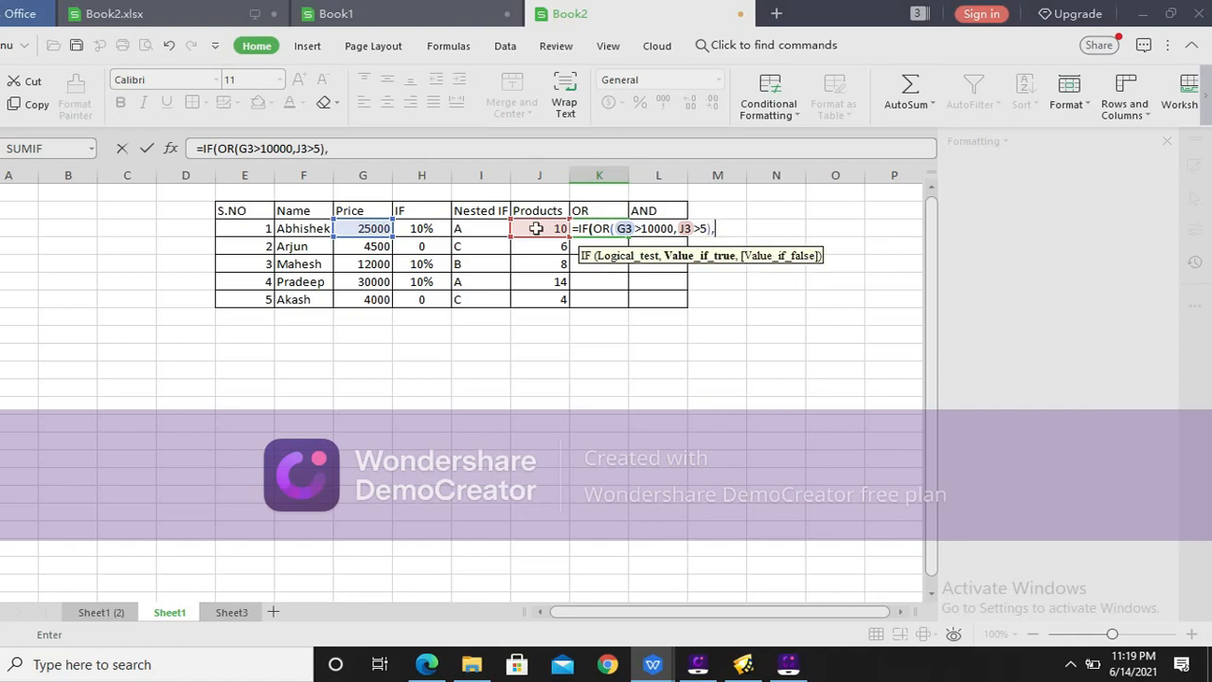
pyautogui.write('"2')
pyautogui.write('0')
pyautogui.write("%'")
pyautogui.write(',0')
pyautogui.write(')')
pyautogui.press('Return')
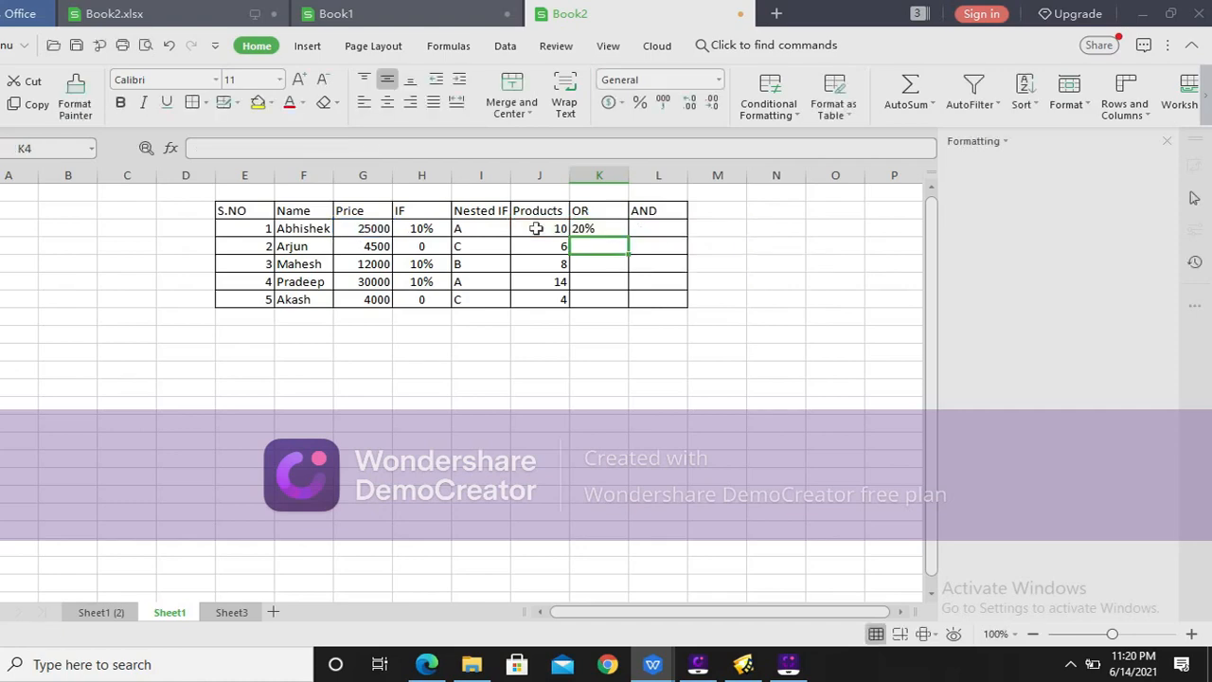
# Fill the OR formula from K3 down to K7 and center the filled cells horizontally.
pyautogui.click(587, 230)
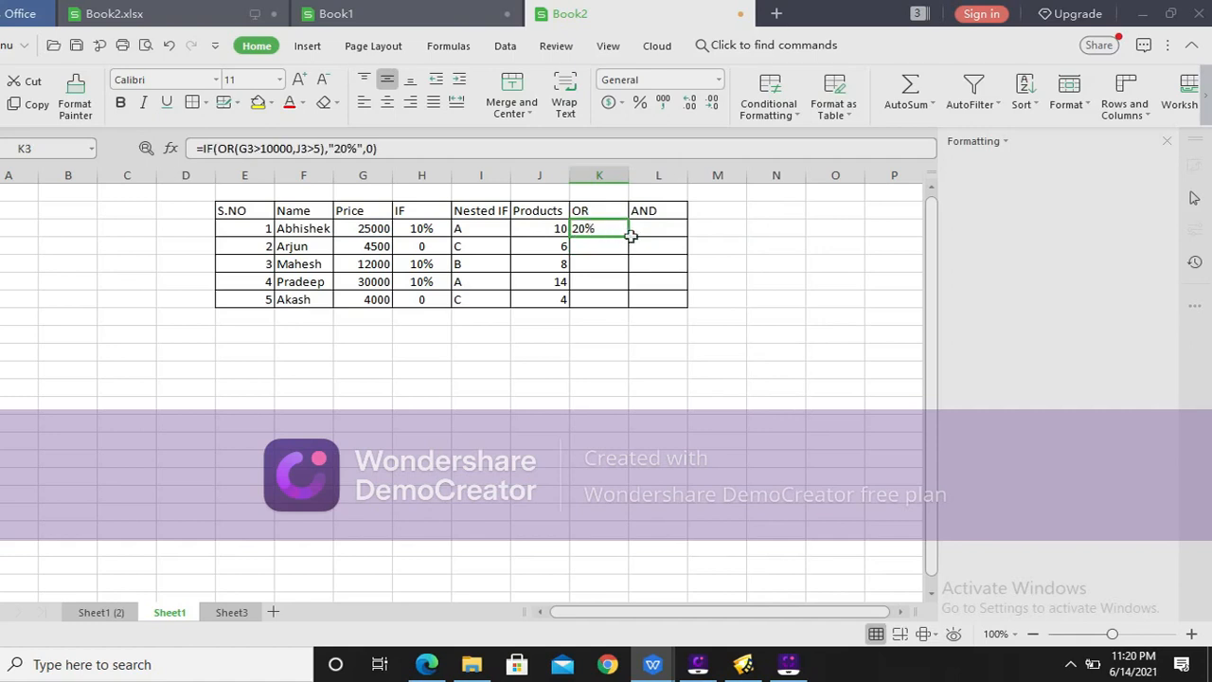
pyautogui.moveTo(626, 237); pyautogui.dragTo(625, 299)
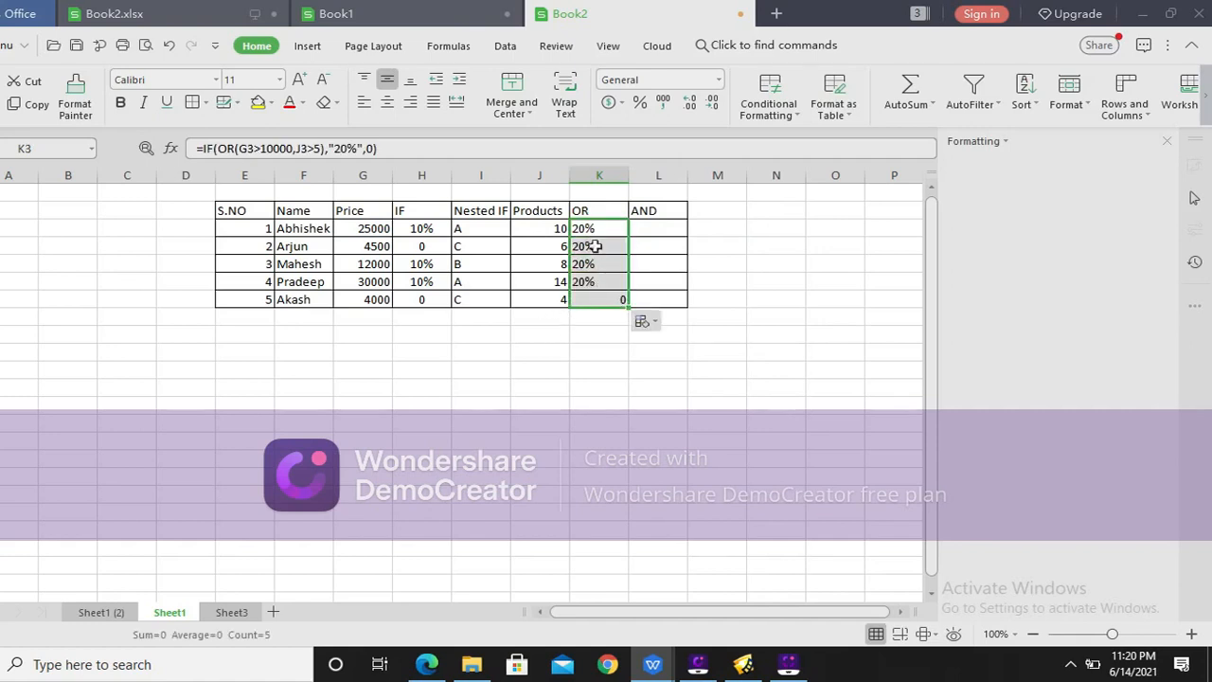
pyautogui.click(388, 101)
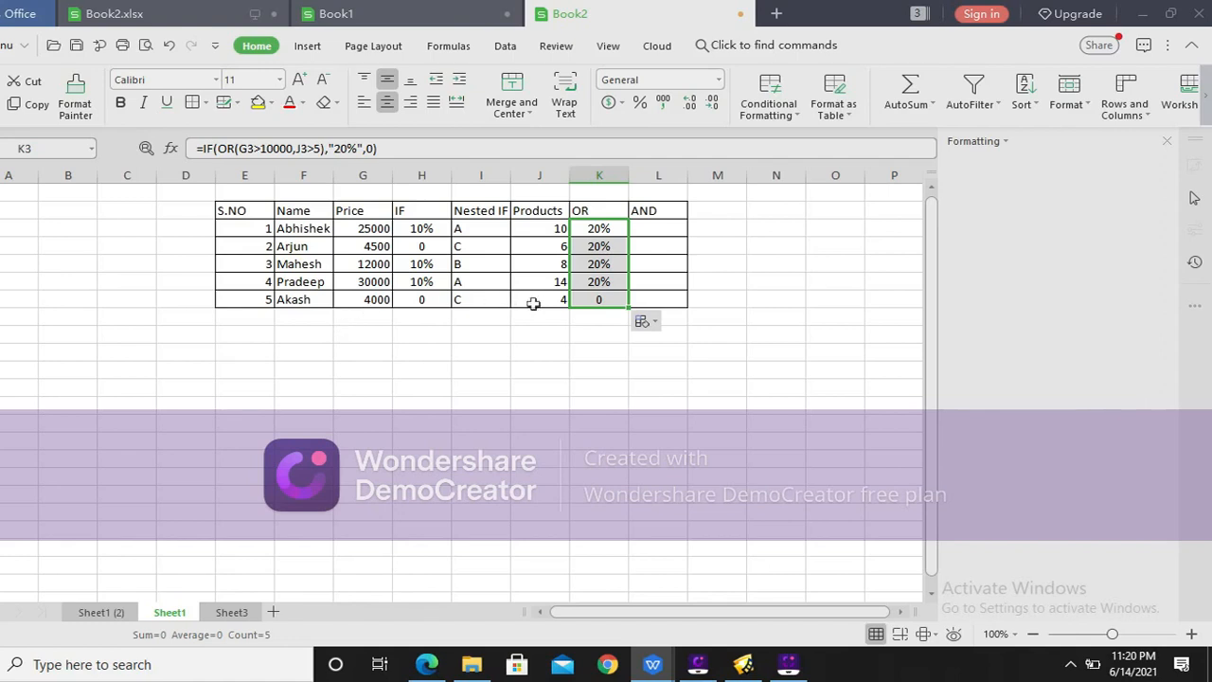
pyautogui.click(602, 318)
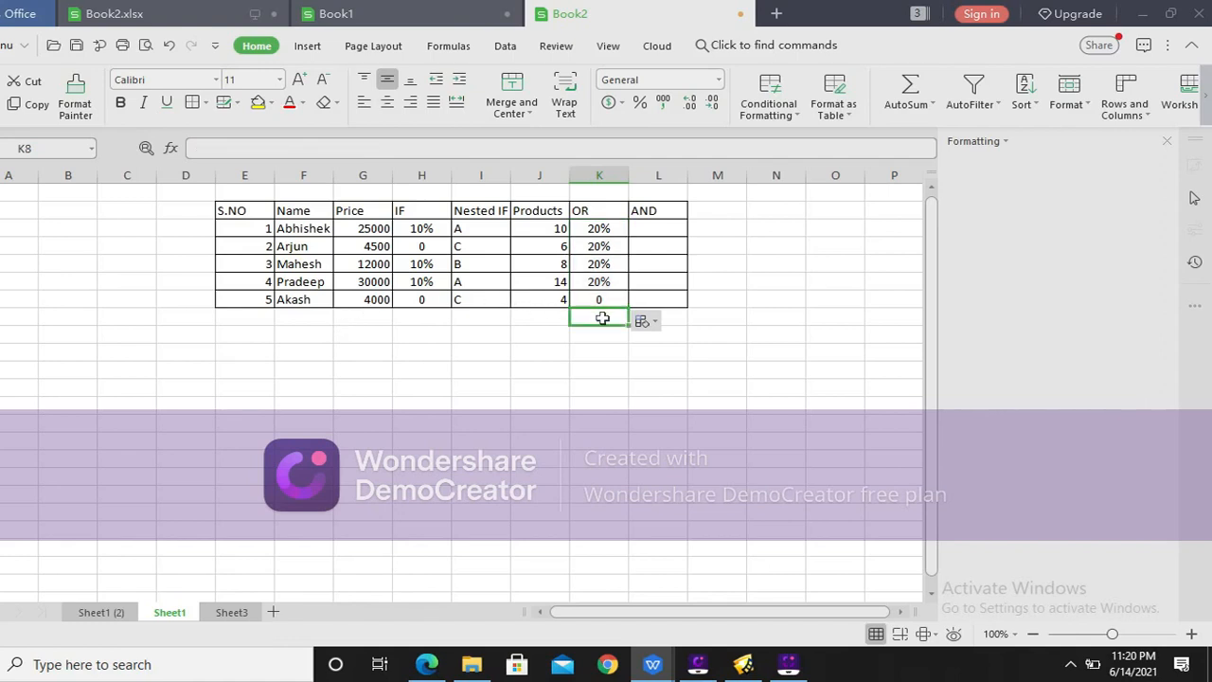
pyautogui.click(596, 231)
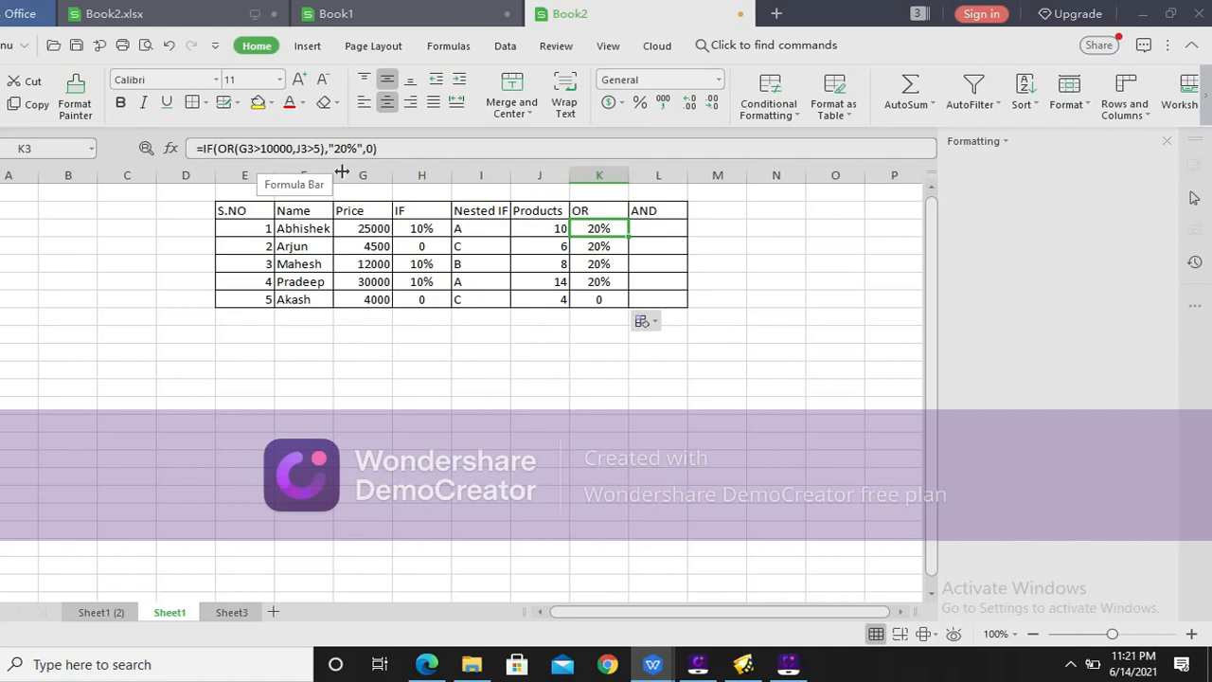
# Enter the formula =IF(AND(G3>10000,J3>5),"20%",0) in cell L3 of the AND column.
pyautogui.click(649, 233)
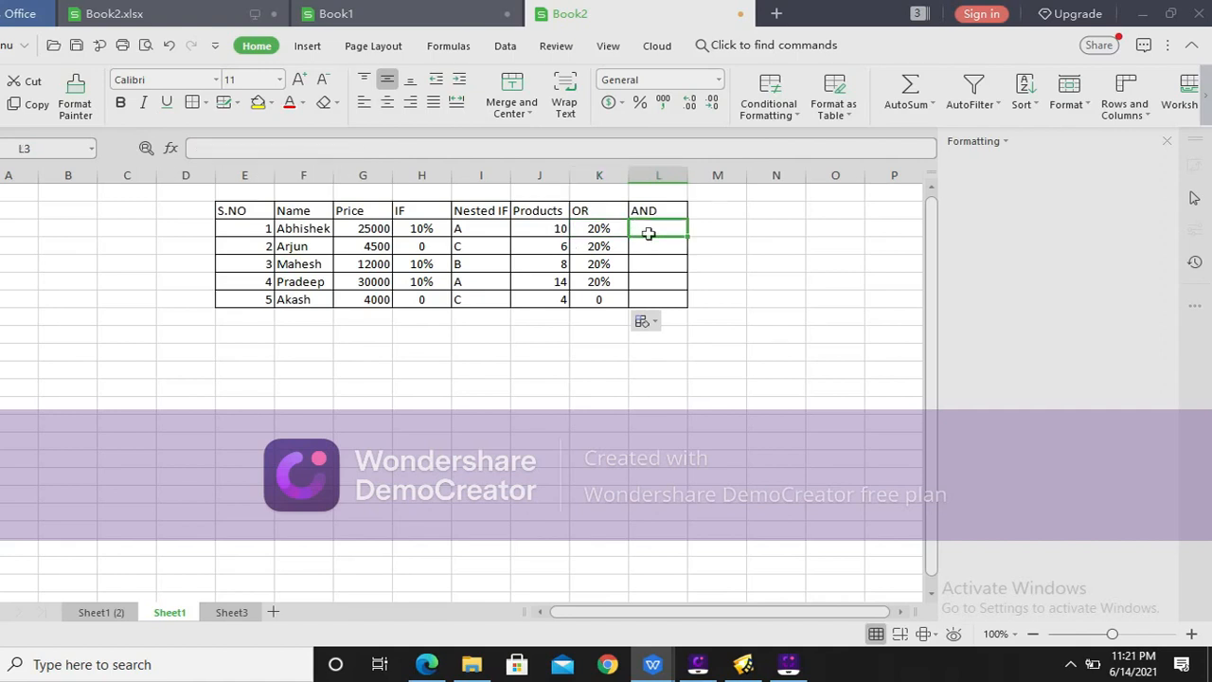
pyautogui.write('=IF')
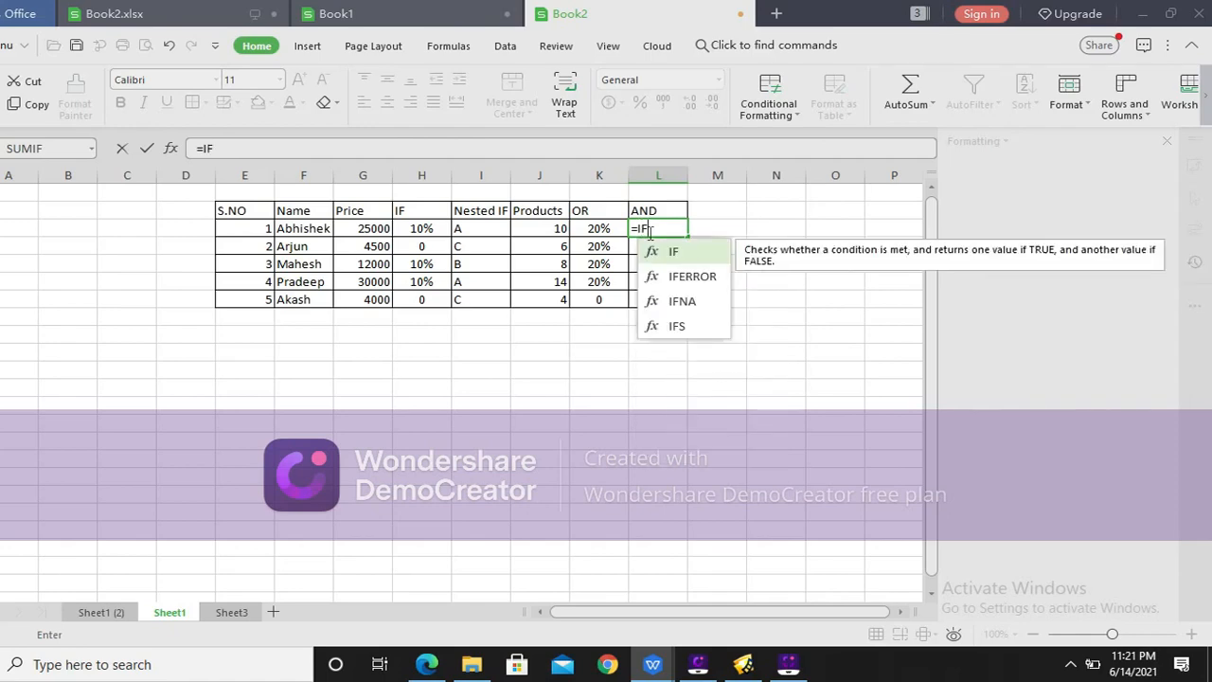
pyautogui.write('(AN')
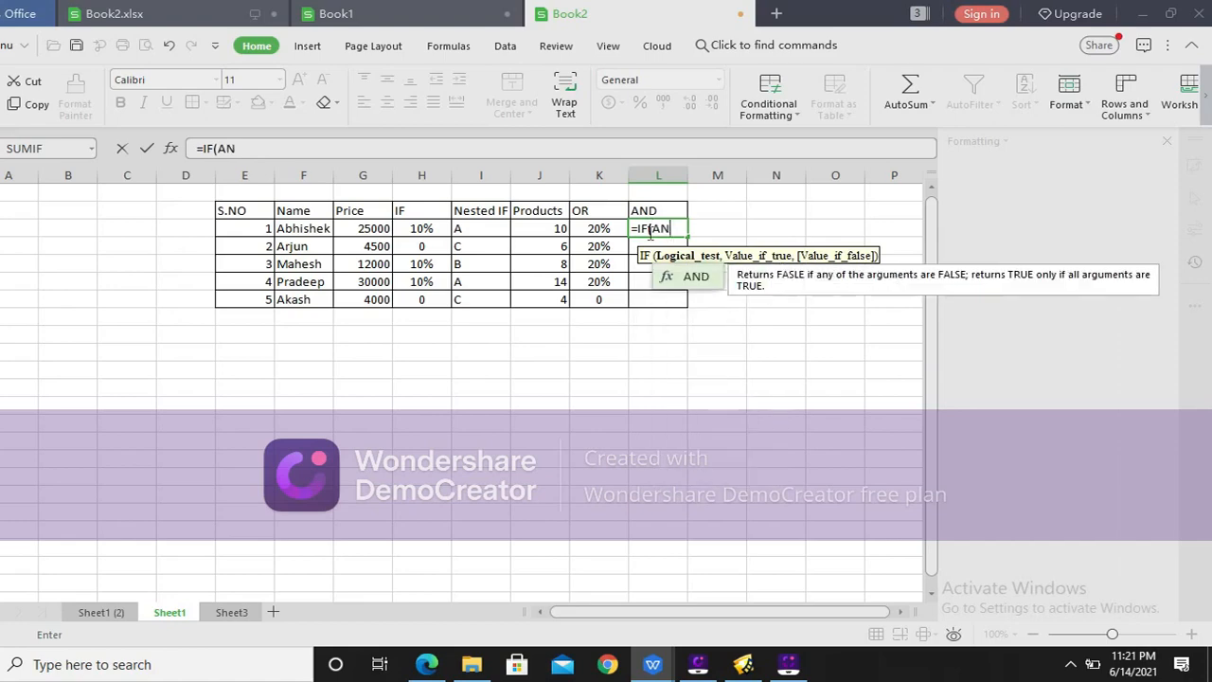
pyautogui.write('D(')
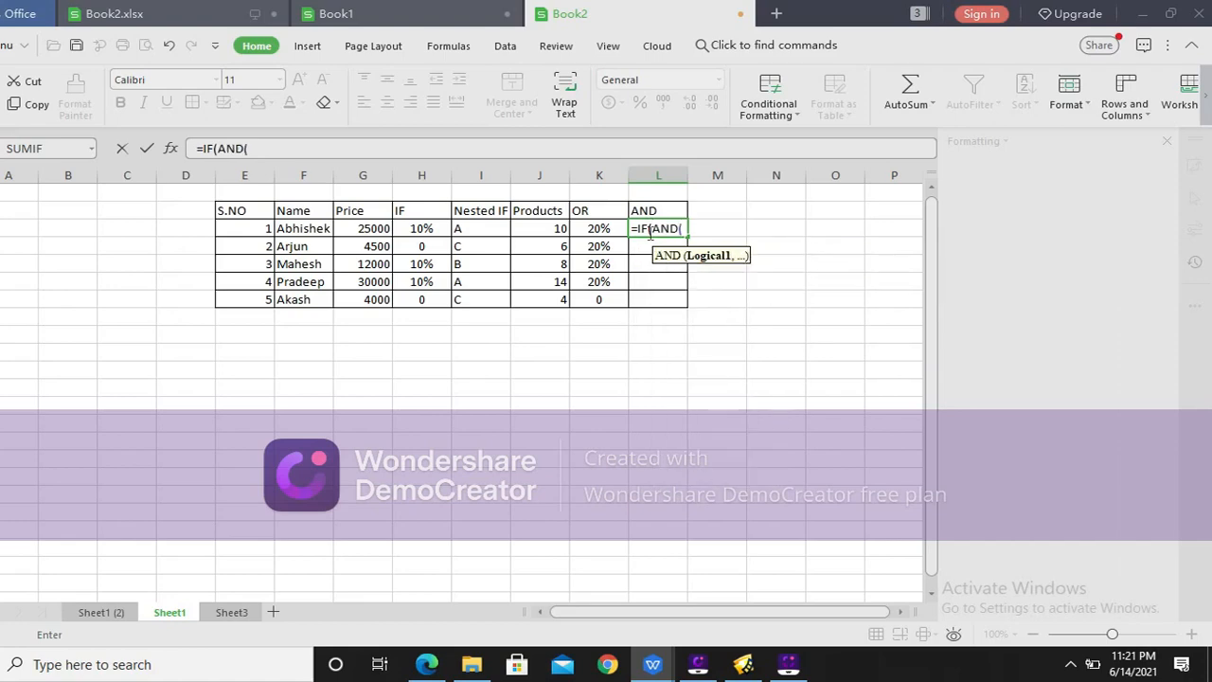
pyautogui.click(371, 228)
pyautogui.write('>10')
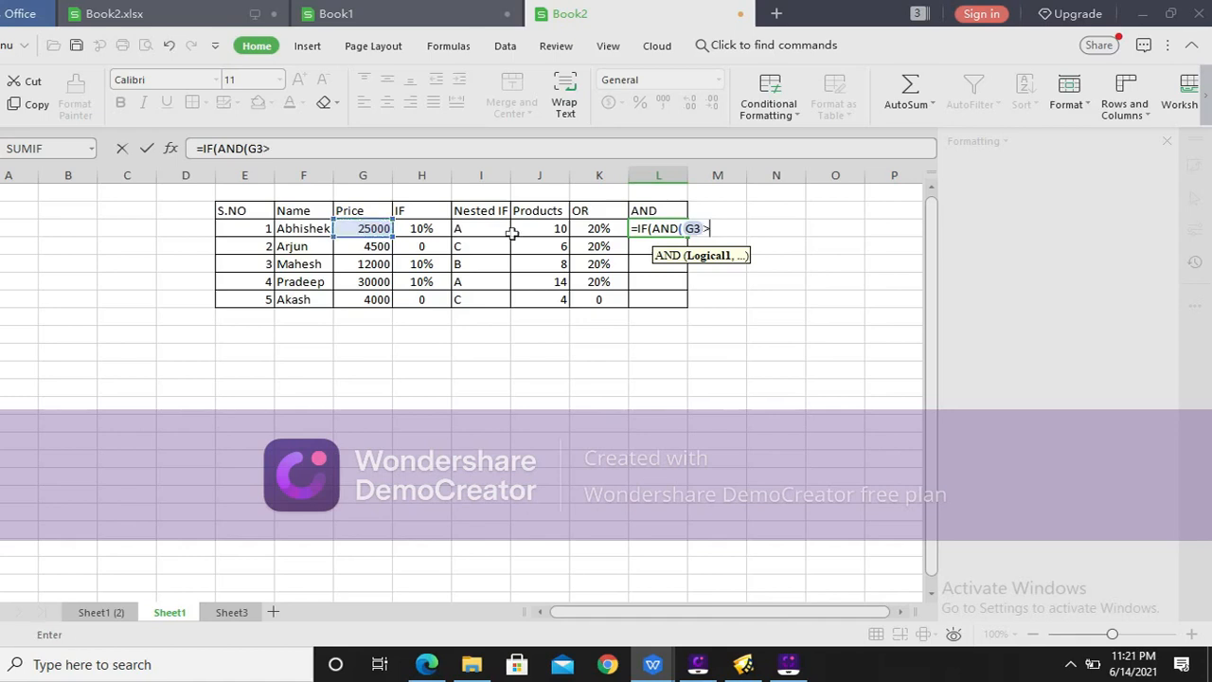
pyautogui.write('000,')
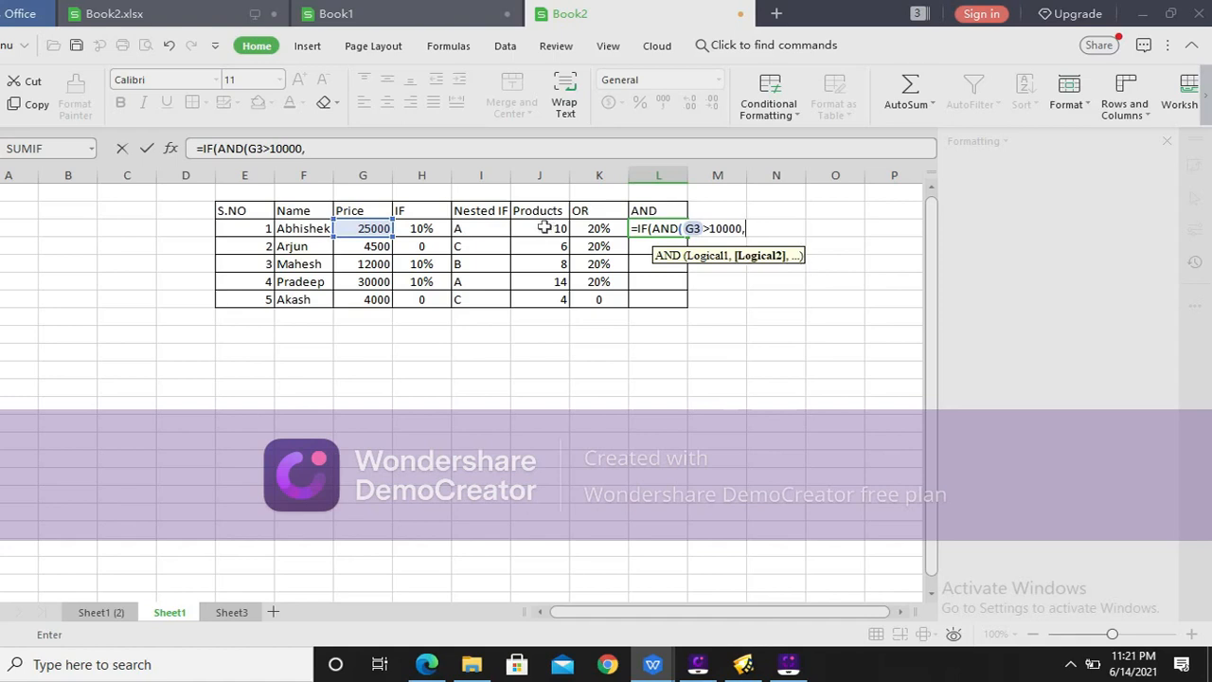
pyautogui.click(534, 229)
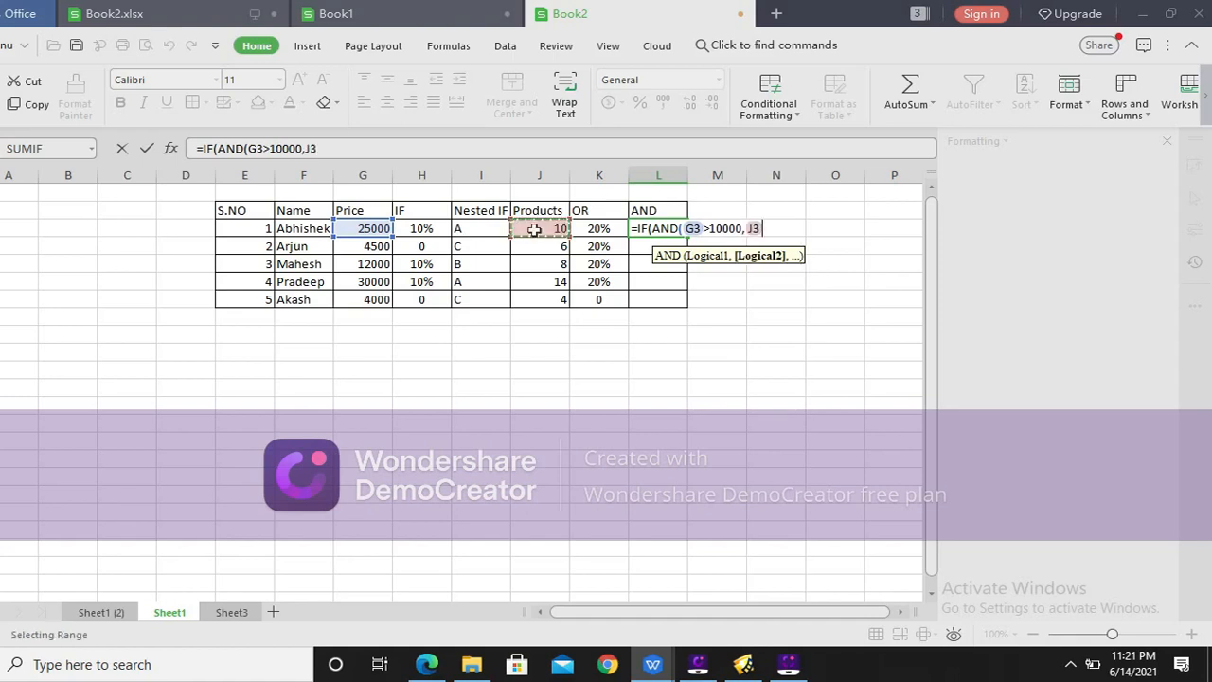
pyautogui.write('>')
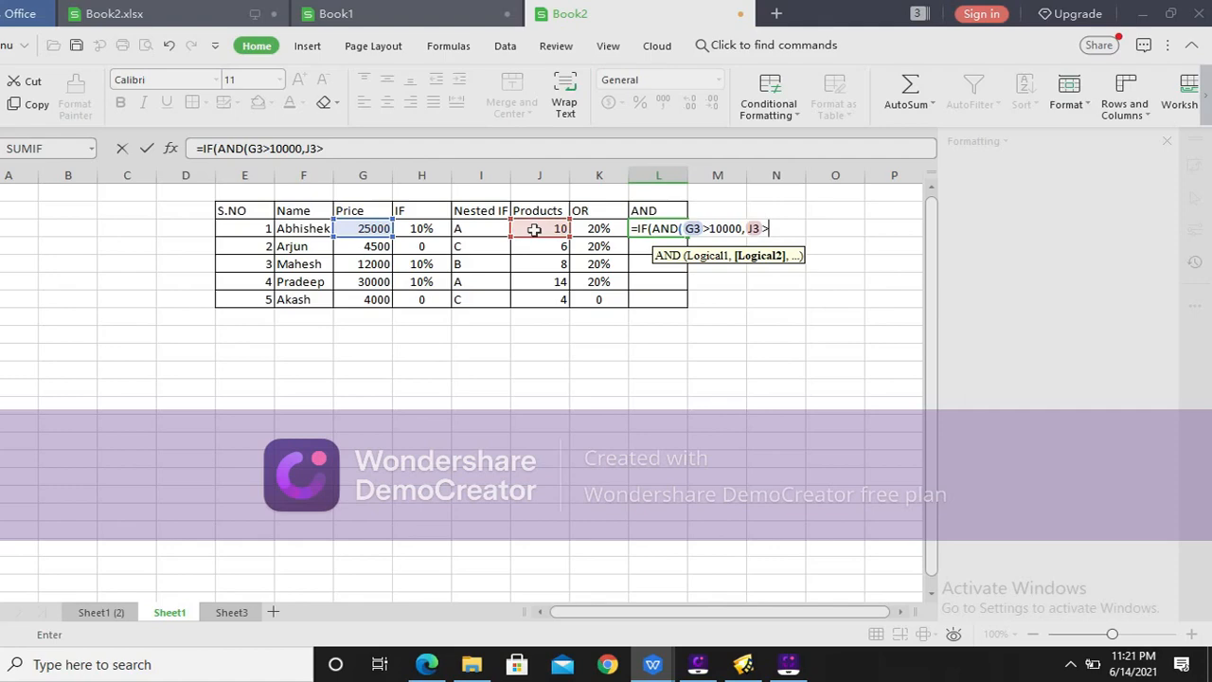
pyautogui.write('5),')
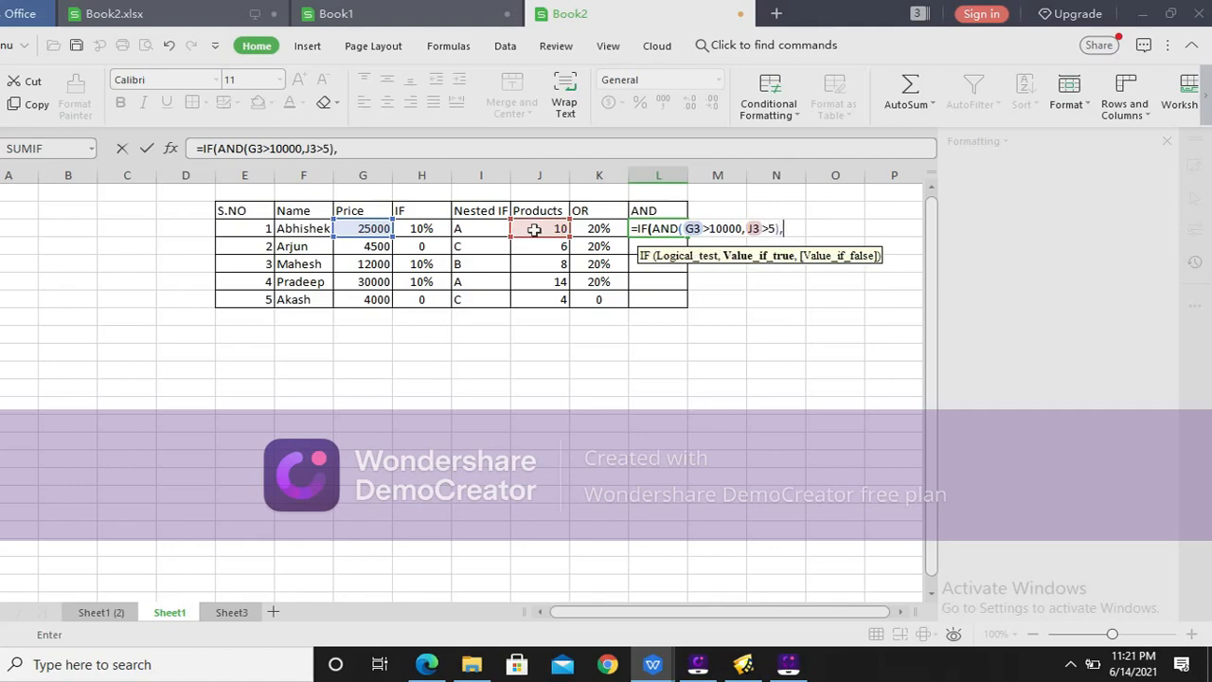
pyautogui.write('"20%",)')
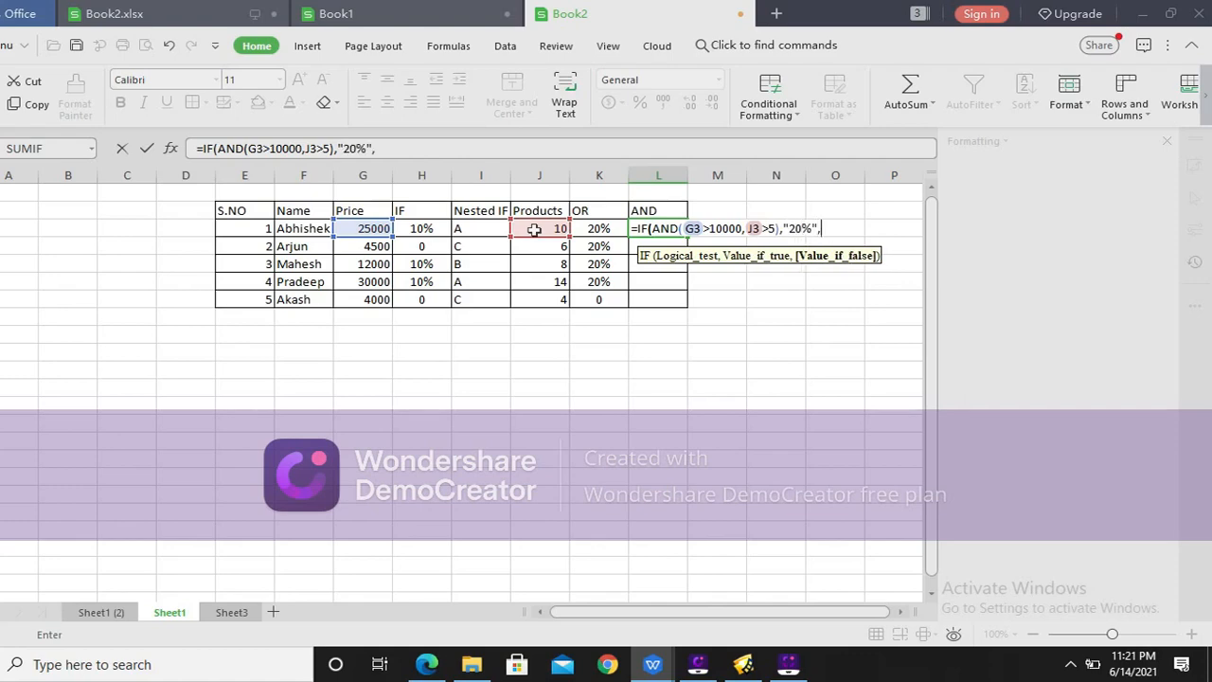
pyautogui.press('BackSpace')
pyautogui.write('0)')
pyautogui.press('Return')
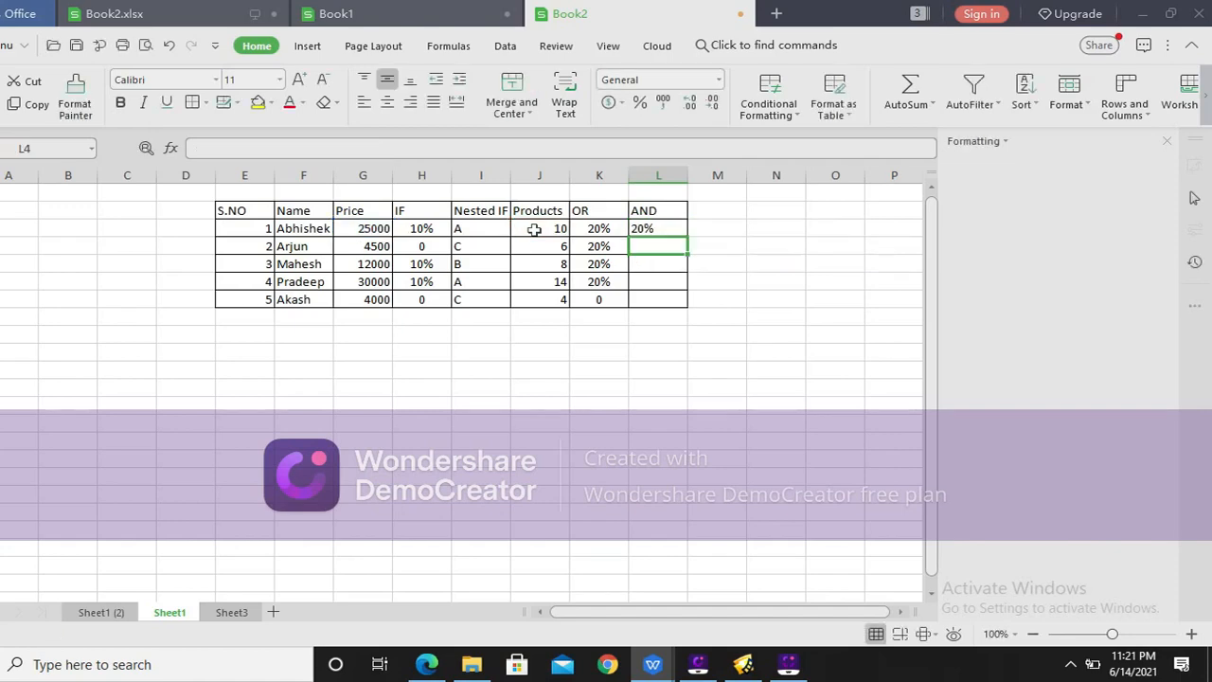
# Fill the AND formula from L3 down to L7 and center the filled cells horizontally.
pyautogui.click(680, 231)
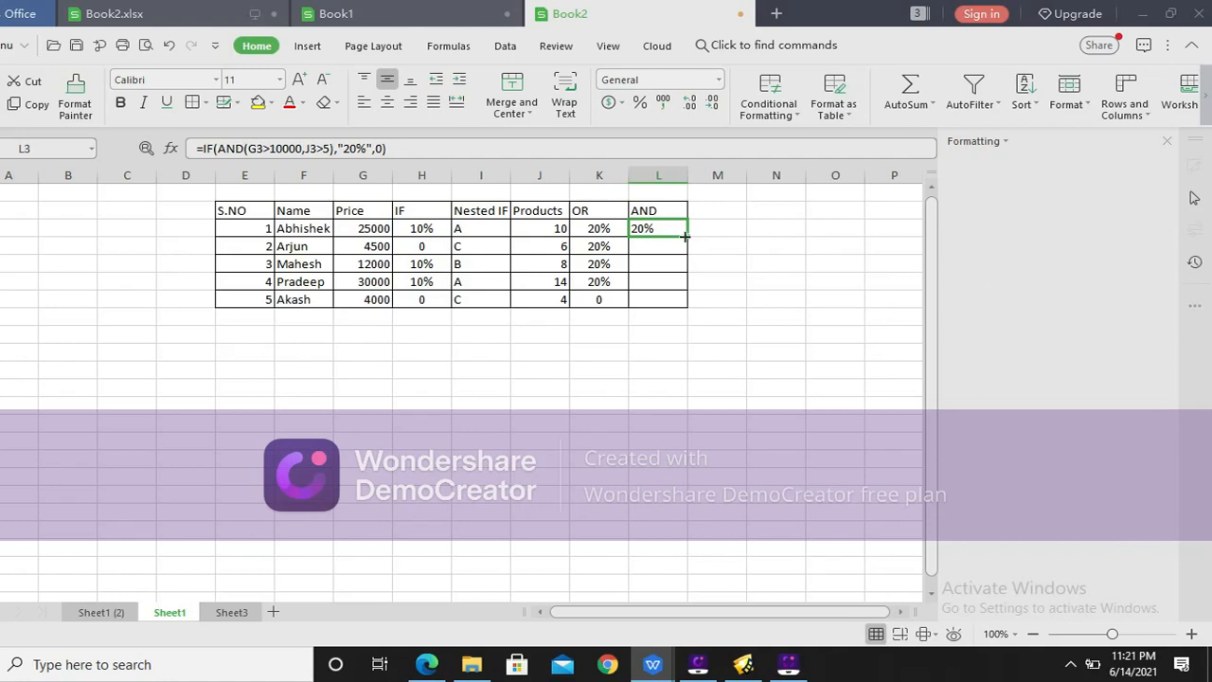
pyautogui.moveTo(688, 237); pyautogui.dragTo(683, 298)
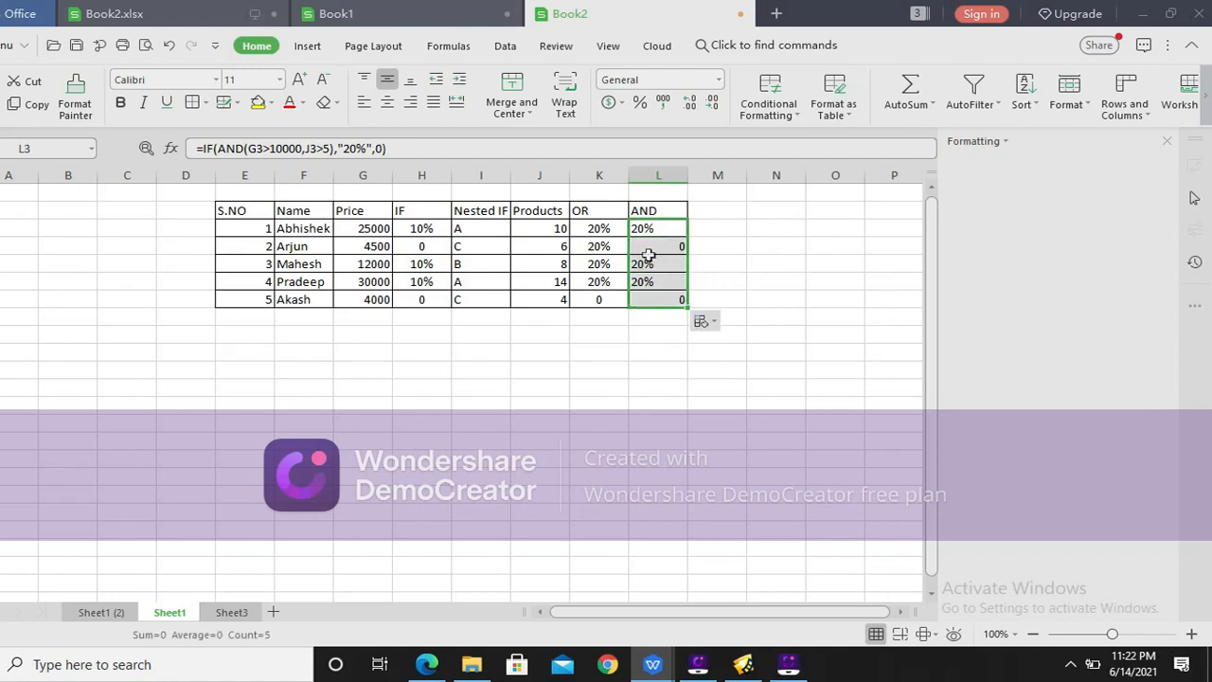
pyautogui.click(388, 101)
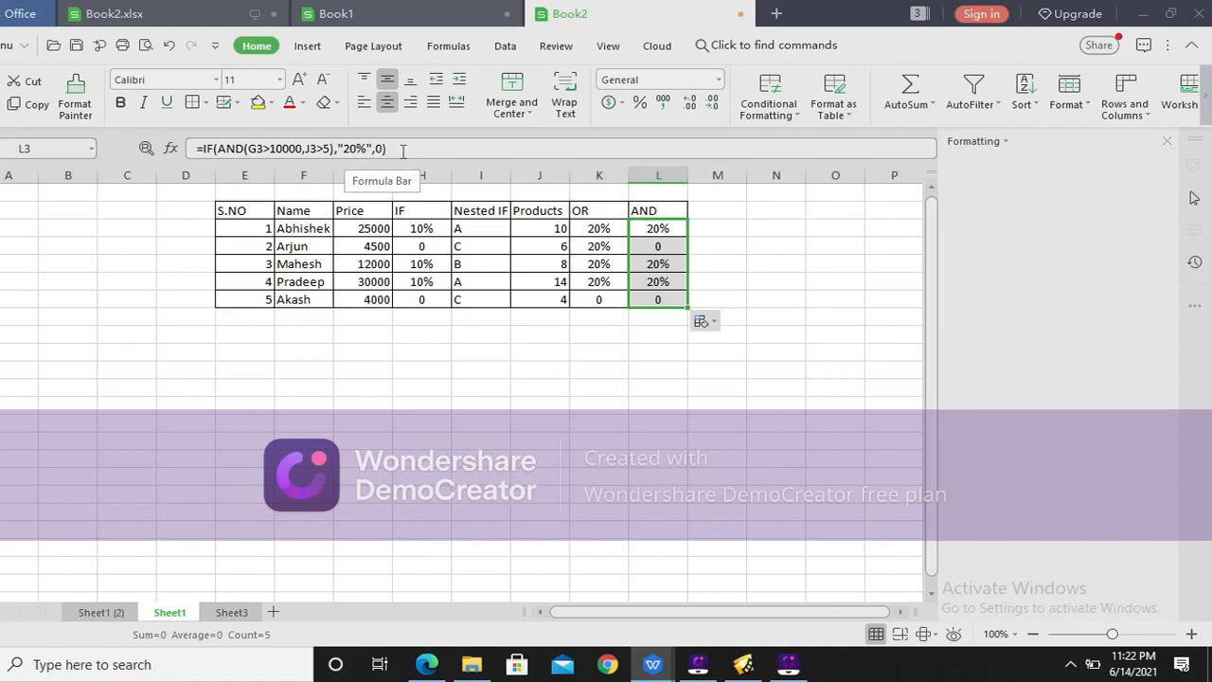
pyautogui.click(494, 297)
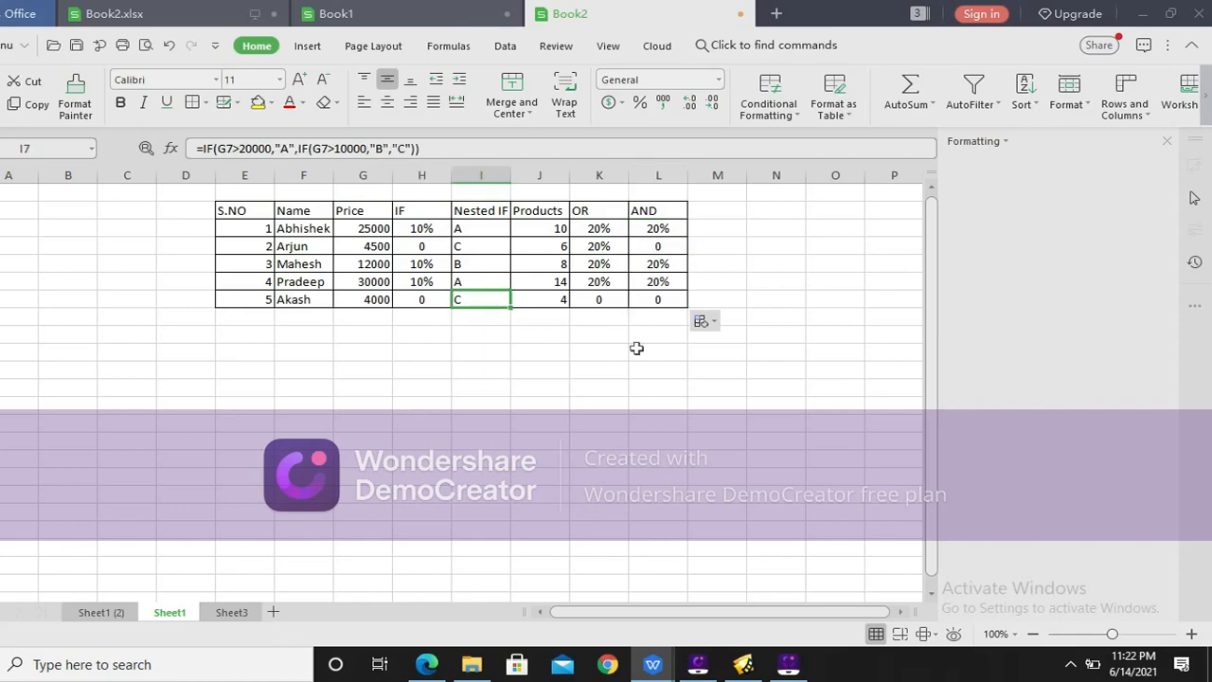
pyautogui.click(786, 664)
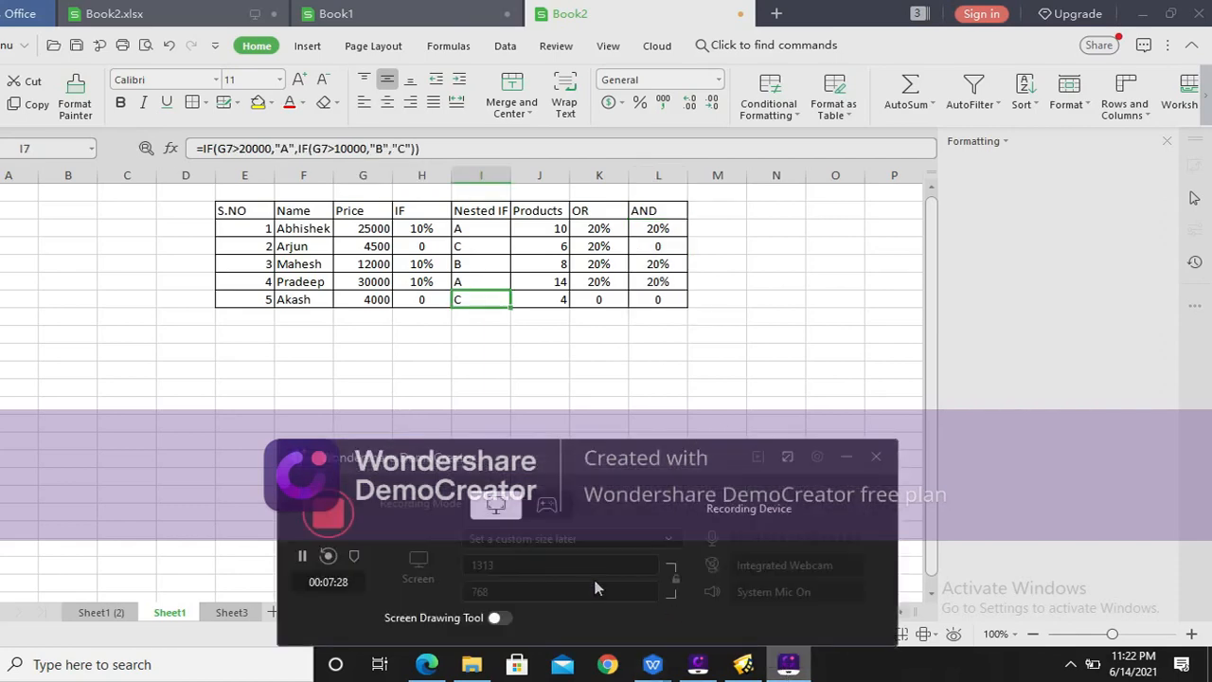